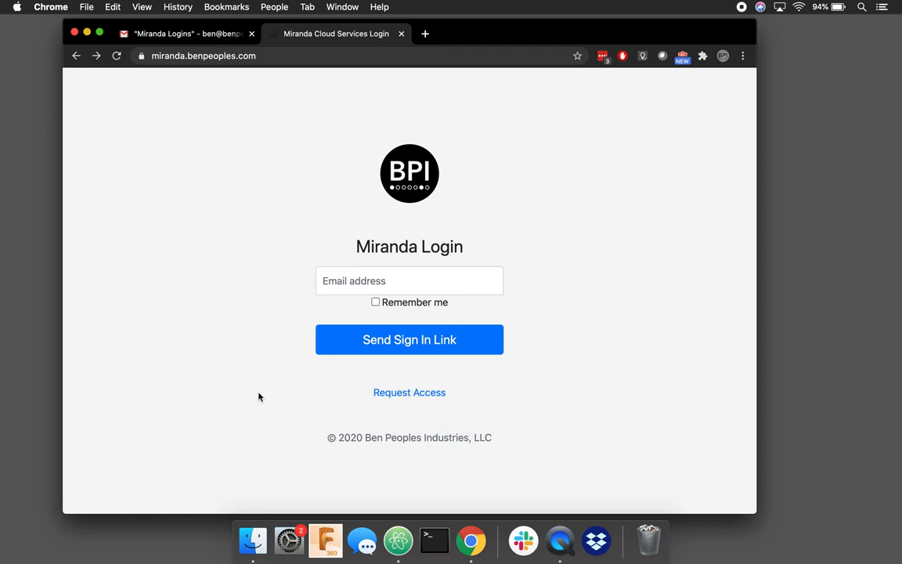
Step: Enter the account's email address, tick Remember me, and send the sign-in link
{"action": "left_click", "coordinate": [235, 57]}
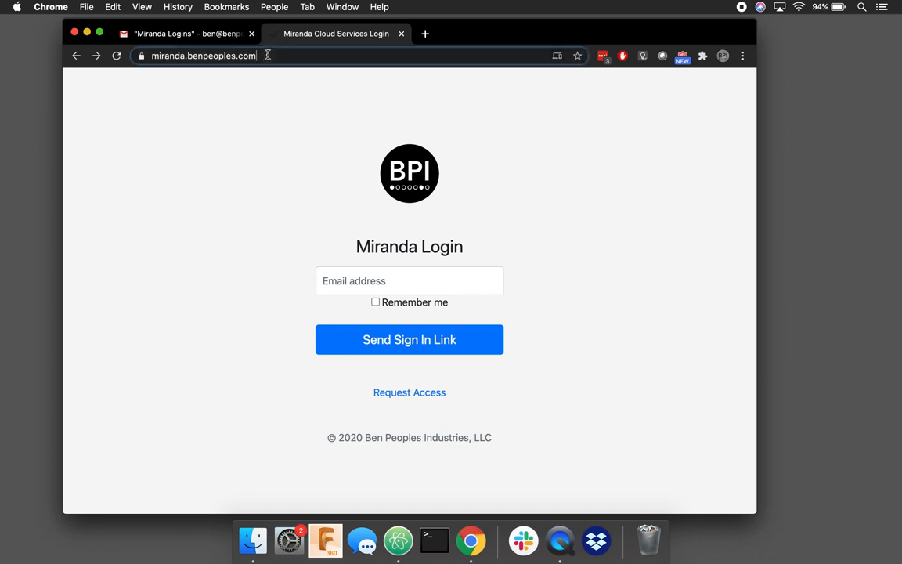
{"action": "left_click", "coordinate": [168, 141]}
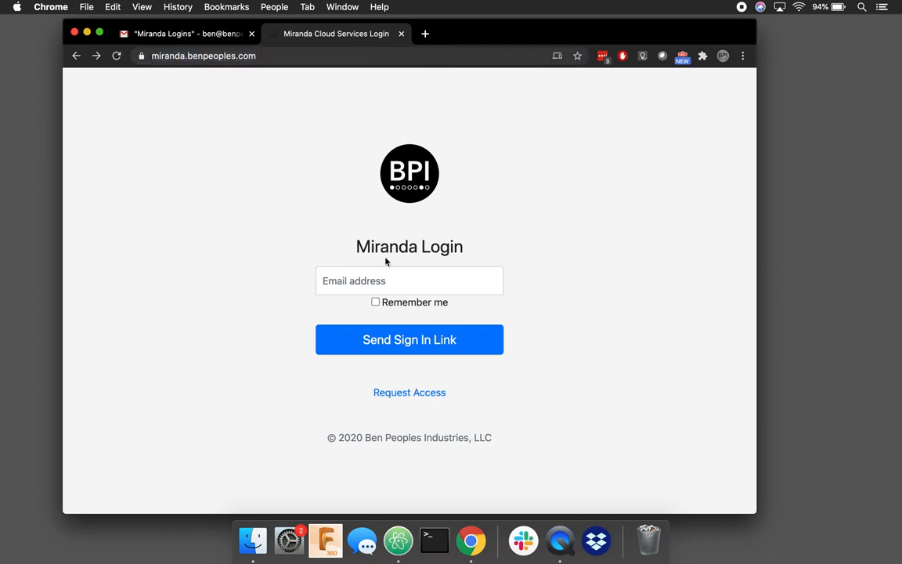
{"action": "left_click", "coordinate": [387, 280]}
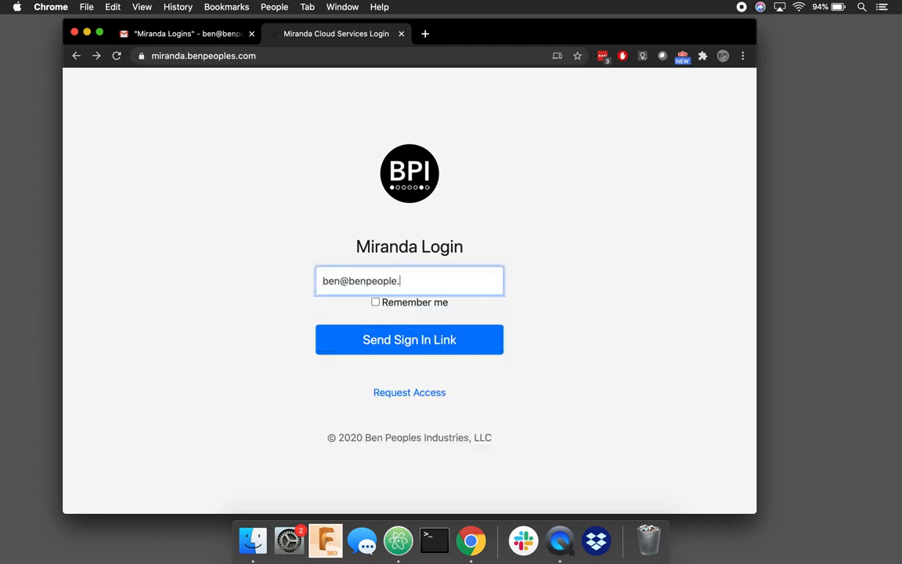
{"action": "left_click", "coordinate": [375, 303]}
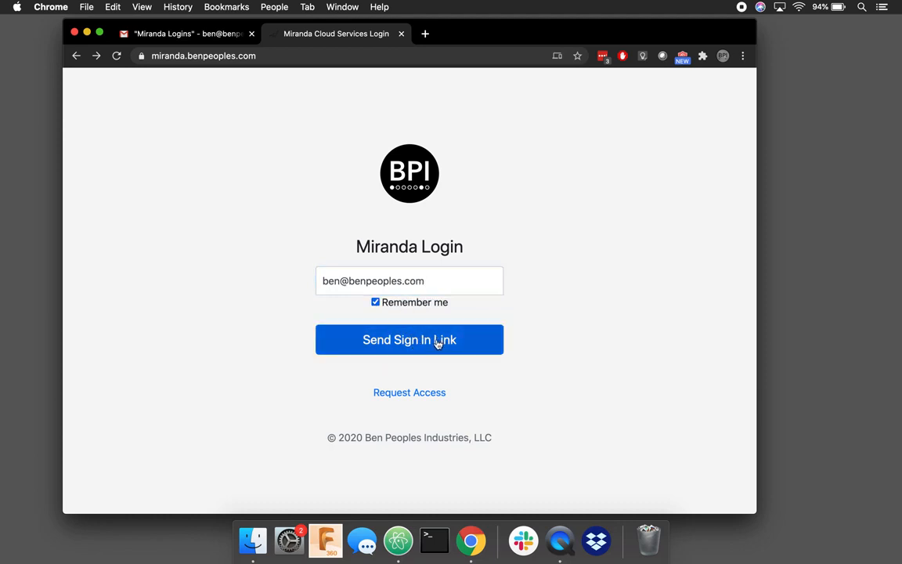
{"action": "left_click", "coordinate": [409, 344]}
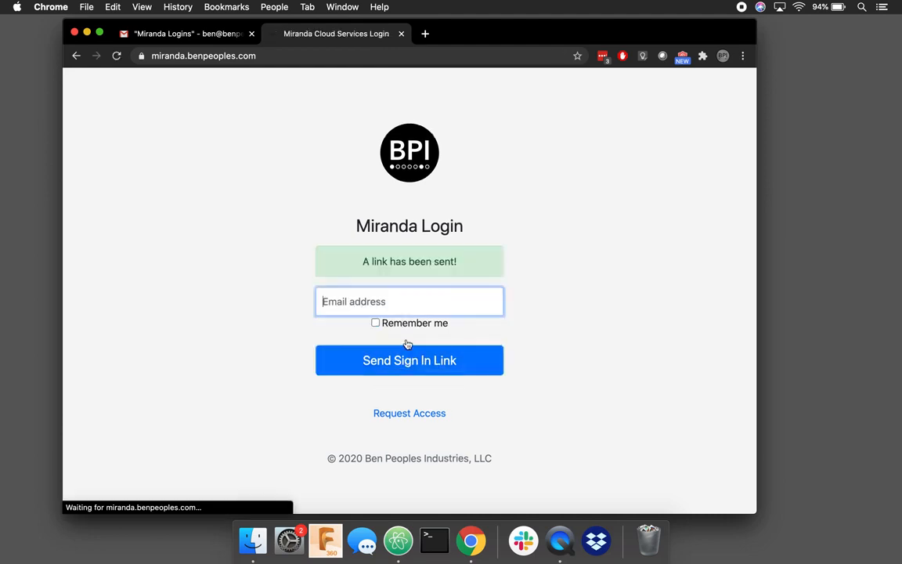
Step: Open the newest Miranda Login email in Gmail and follow its Login to Miranda link
{"action": "left_click", "coordinate": [401, 34]}
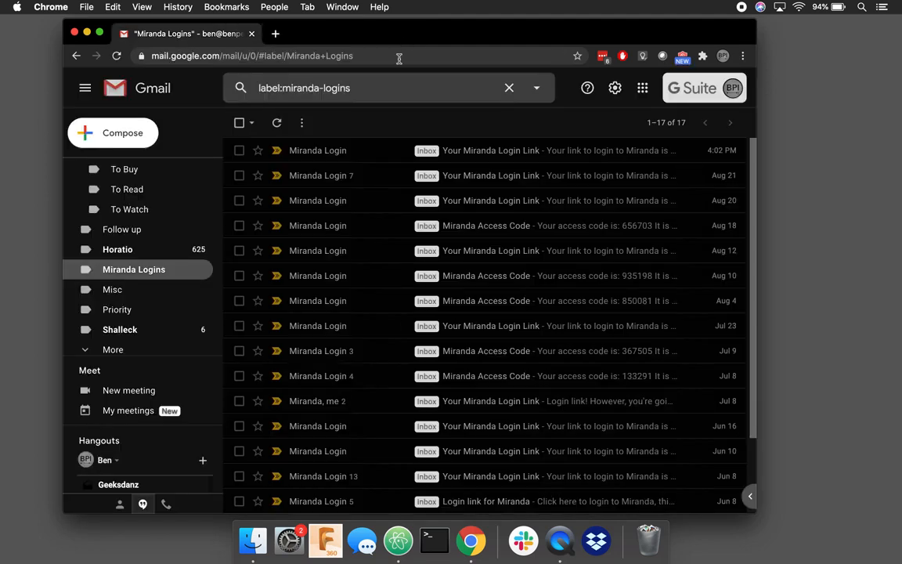
{"action": "left_click", "coordinate": [394, 151]}
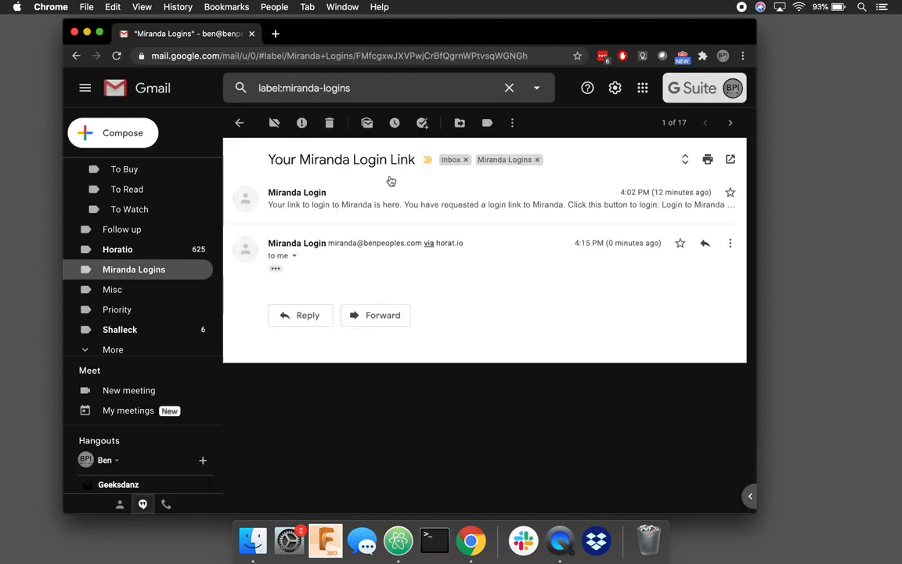
{"action": "left_click", "coordinate": [277, 269]}
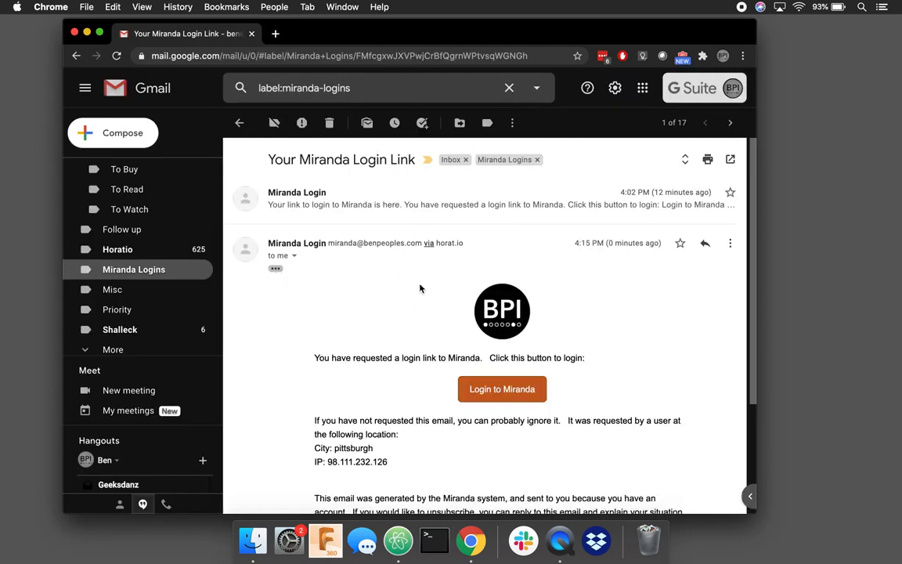
{"action": "scroll", "coordinate": [419, 289], "scroll_direction": "down", "scroll_amount": 3}
{"action": "scroll", "coordinate": [428, 352], "scroll_direction": "up", "scroll_amount": 3}
{"action": "left_click", "coordinate": [503, 390]}
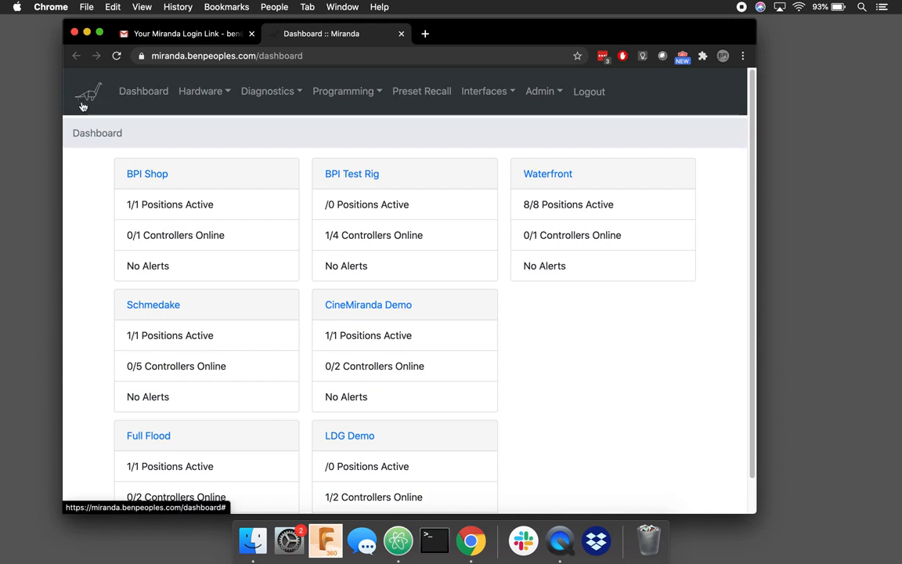
Step: Switch to the Television/Cinema interface and review site statuses such as 1/4 Controllers Online
{"action": "left_click", "coordinate": [474, 96]}
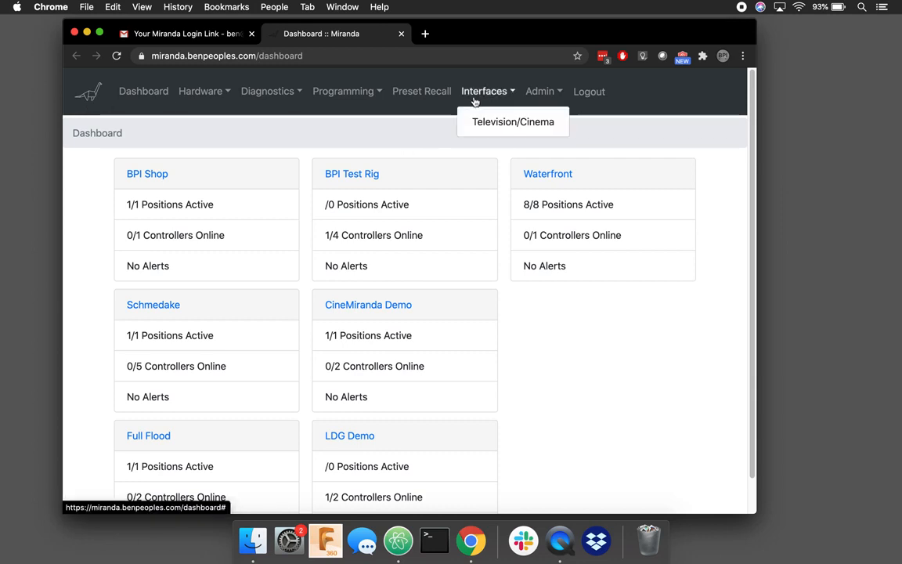
{"action": "left_click", "coordinate": [483, 127]}
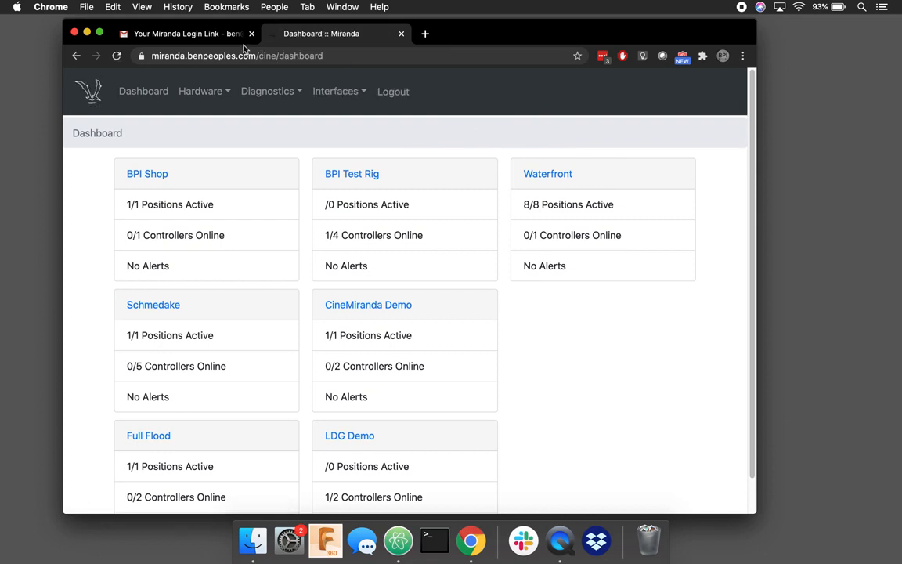
{"action": "left_click", "coordinate": [278, 57]}
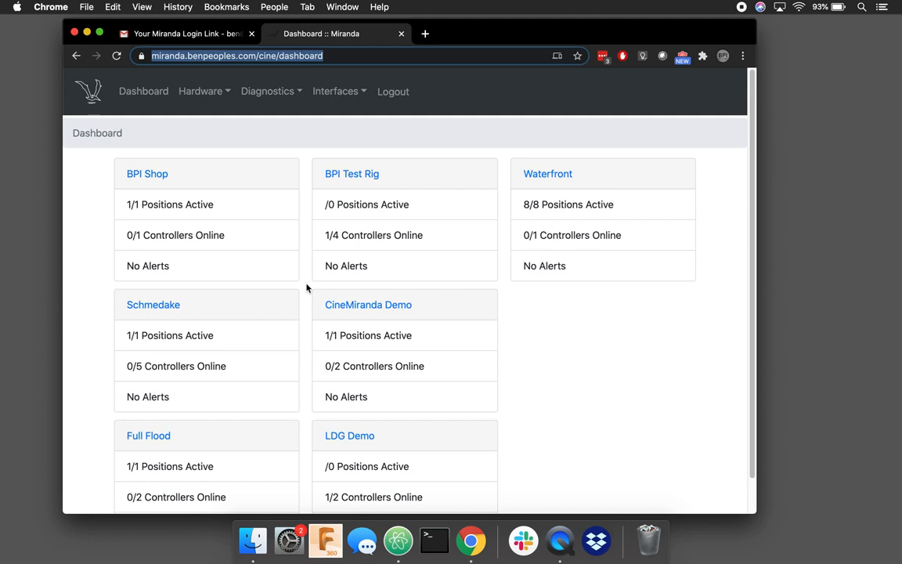
{"action": "left_click_drag", "start_coordinate": [325, 235], "coordinate": [430, 245]}
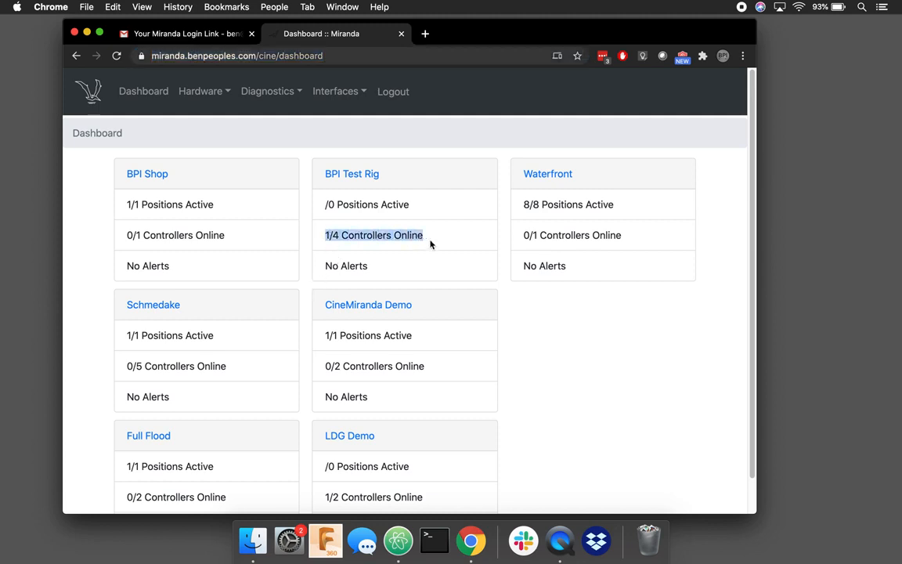
{"action": "left_click", "coordinate": [441, 244]}
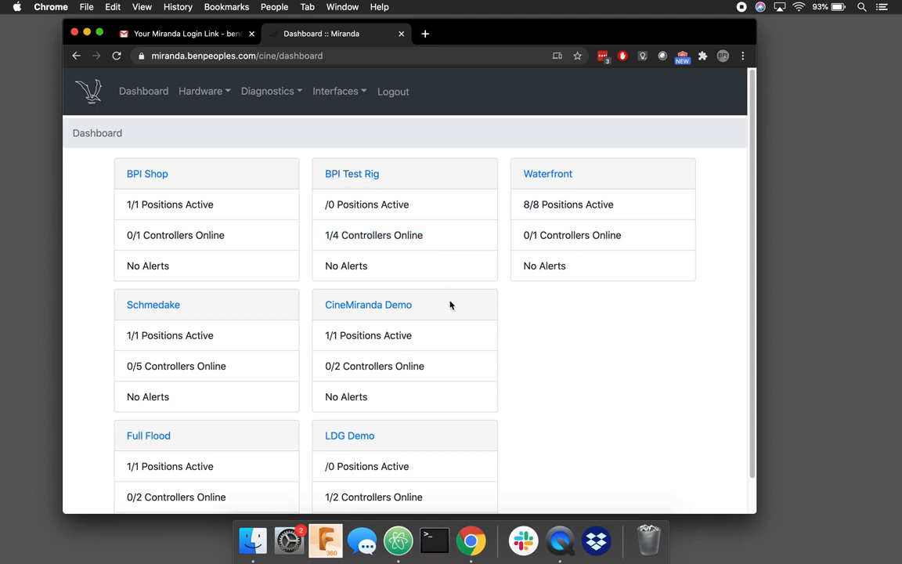
Step: Open the CineMiranda Demo system and go to its first controller's page
{"action": "left_click", "coordinate": [376, 308]}
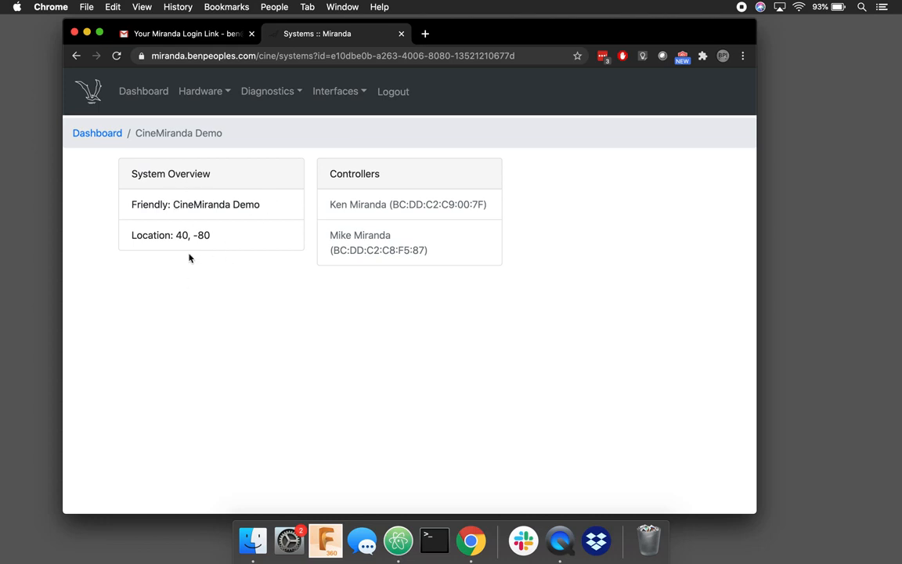
{"action": "left_click", "coordinate": [377, 210]}
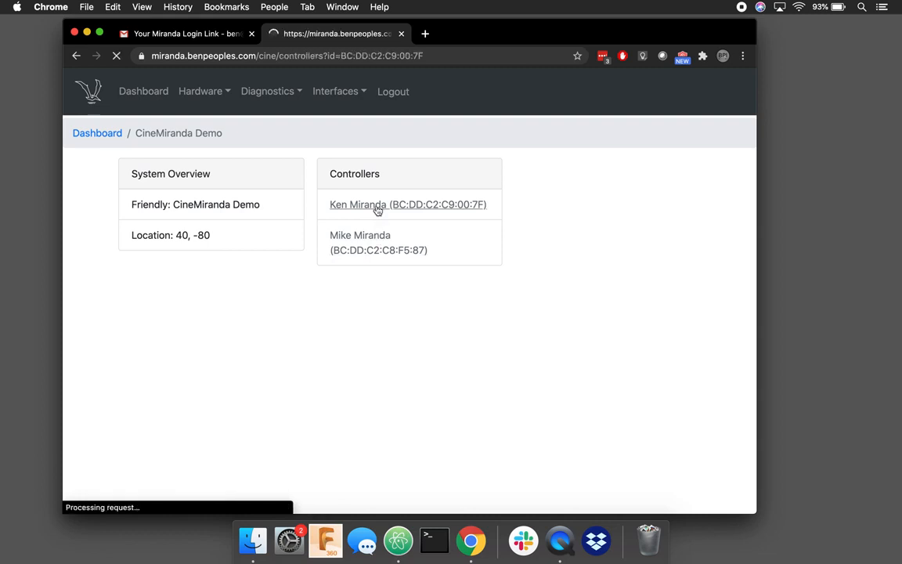
{"action": "left_click", "coordinate": [76, 58]}
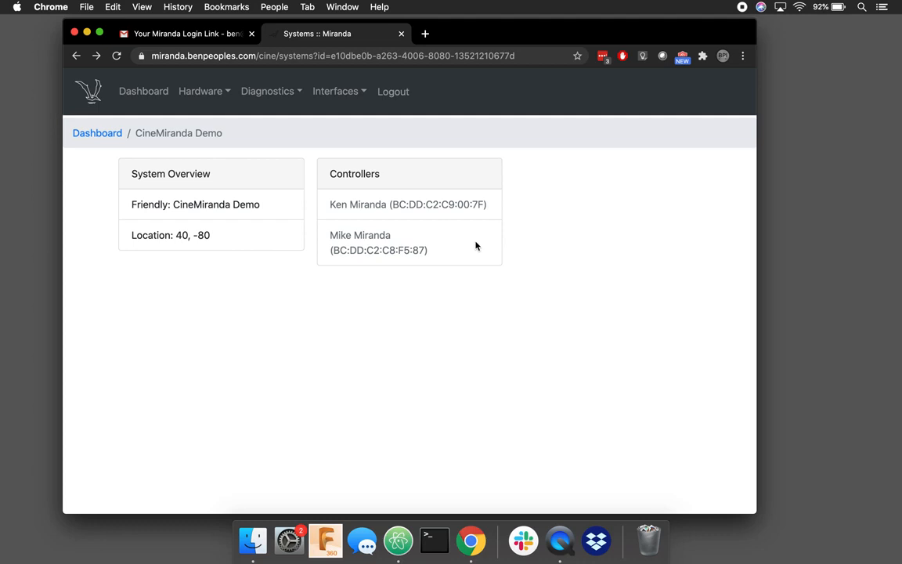
{"action": "left_click", "coordinate": [451, 206]}
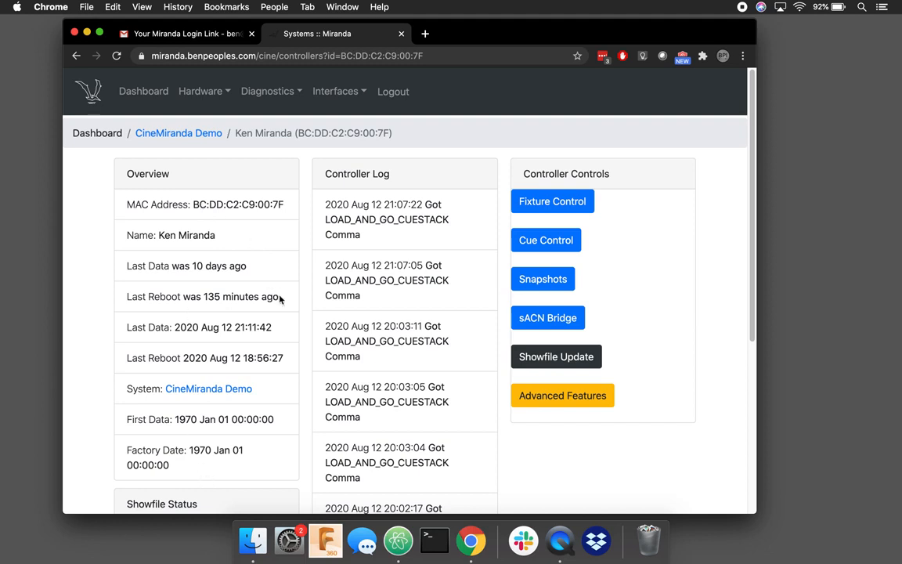
{"action": "left_click_drag", "start_coordinate": [279, 298], "coordinate": [161, 261]}
{"action": "left_click", "coordinate": [163, 262]}
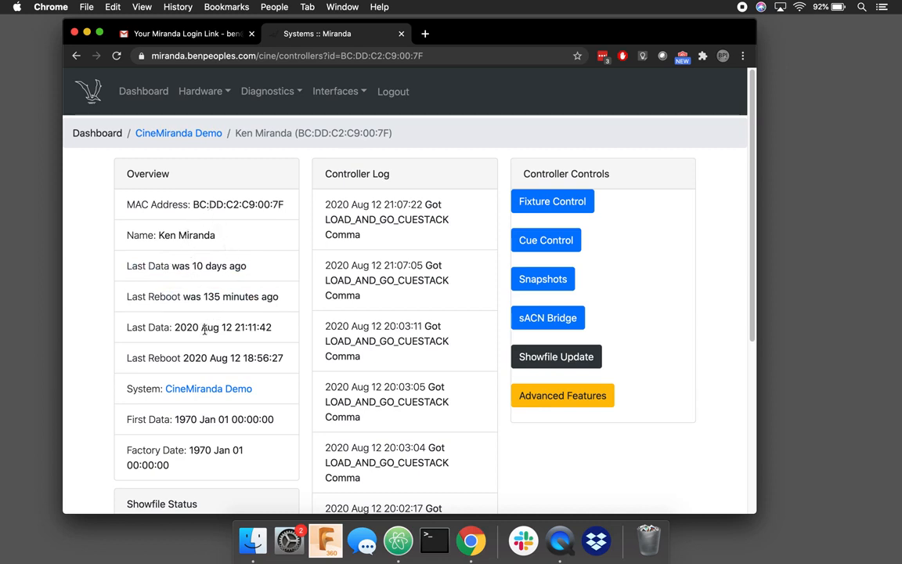
{"action": "scroll", "coordinate": [308, 470], "scroll_direction": "down", "scroll_amount": 5}
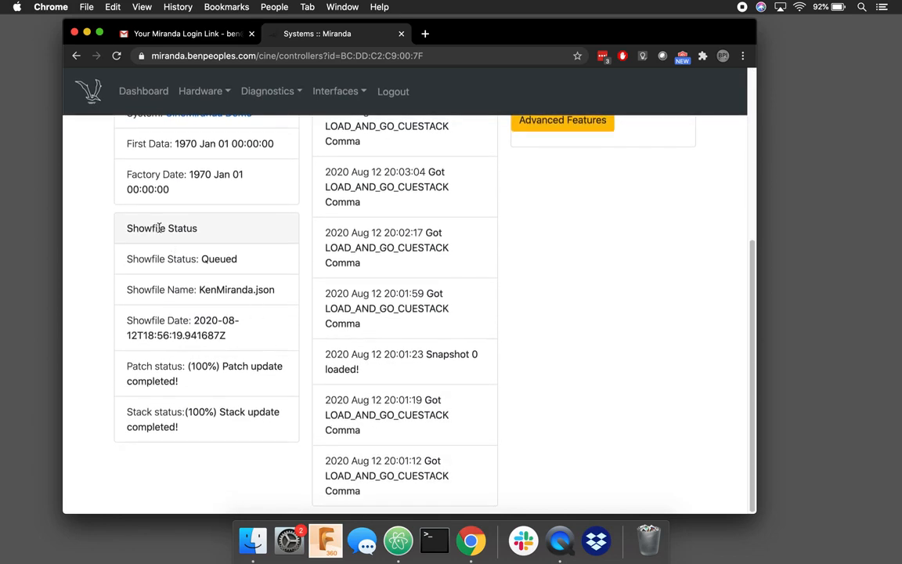
{"action": "left_click_drag", "start_coordinate": [199, 289], "coordinate": [297, 293]}
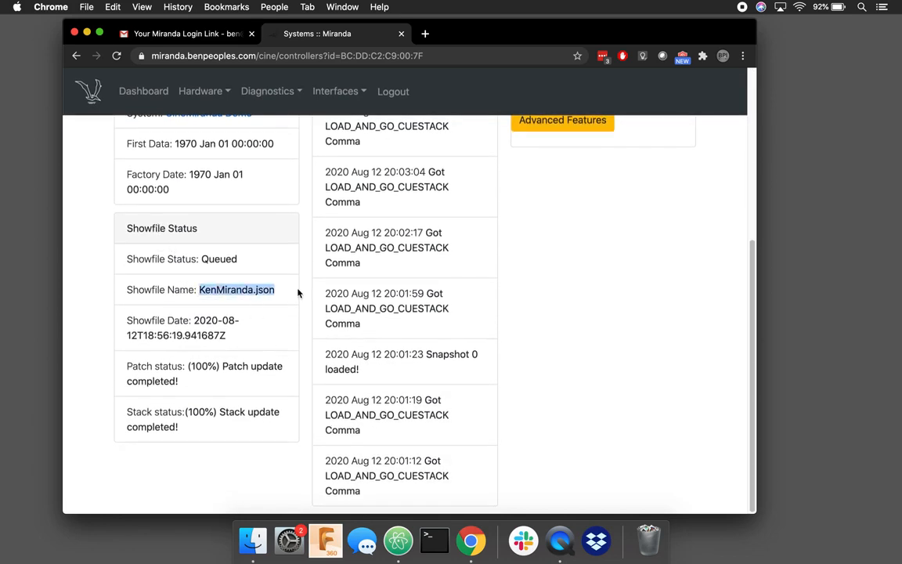
{"action": "left_click", "coordinate": [204, 321]}
{"action": "left_click_drag", "start_coordinate": [191, 320], "coordinate": [229, 353]}
{"action": "left_click", "coordinate": [231, 349]}
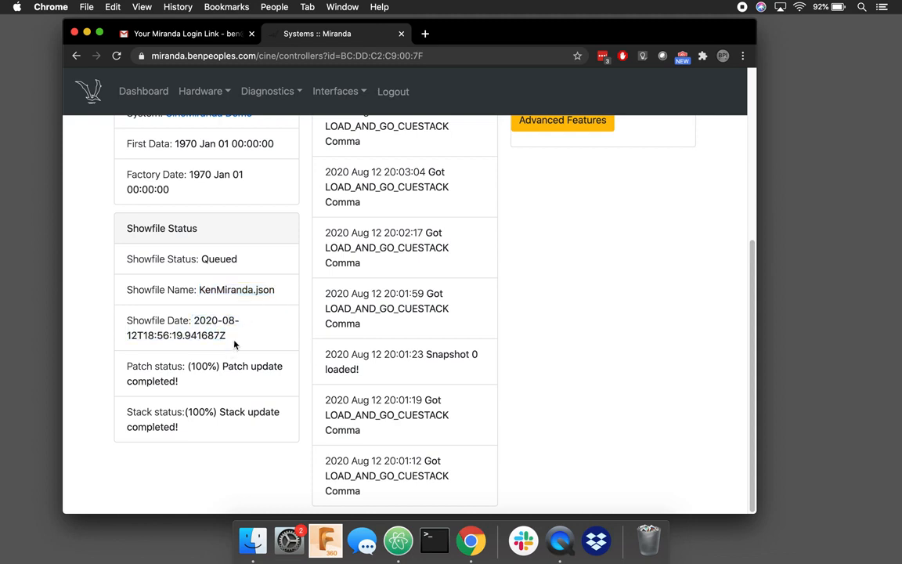
{"action": "left_click_drag", "start_coordinate": [236, 365], "coordinate": [275, 366]}
{"action": "left_click_drag", "start_coordinate": [225, 412], "coordinate": [270, 417]}
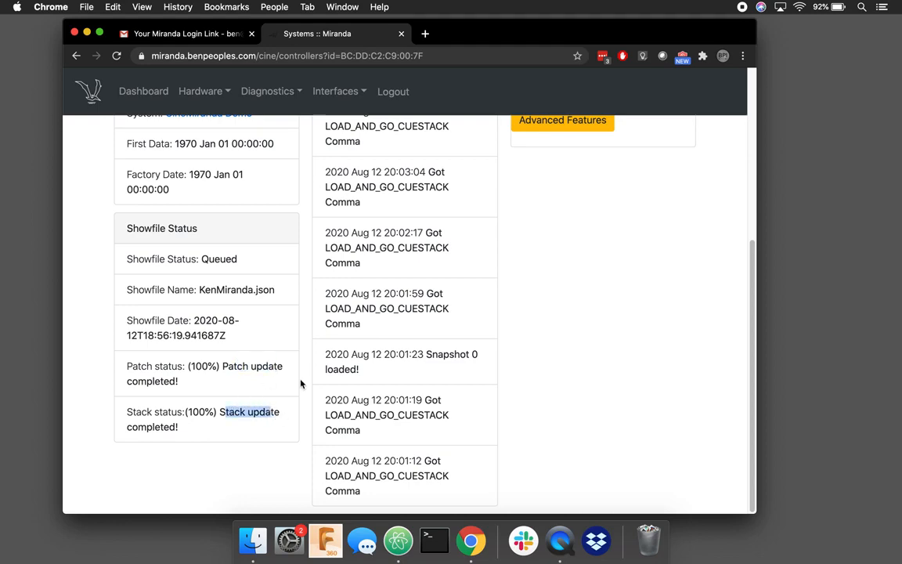
{"action": "left_click", "coordinate": [301, 383]}
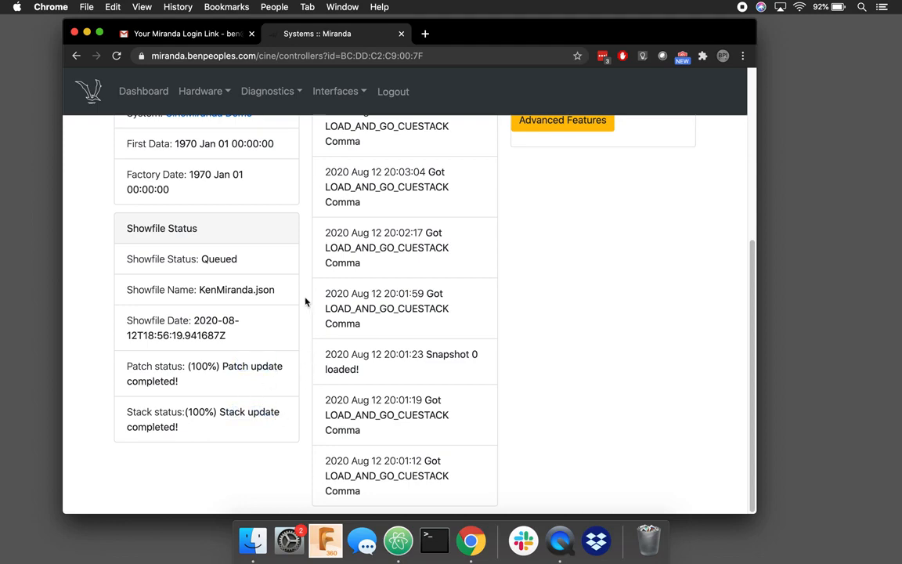
{"action": "scroll", "coordinate": [306, 301], "scroll_direction": "up", "scroll_amount": 5}
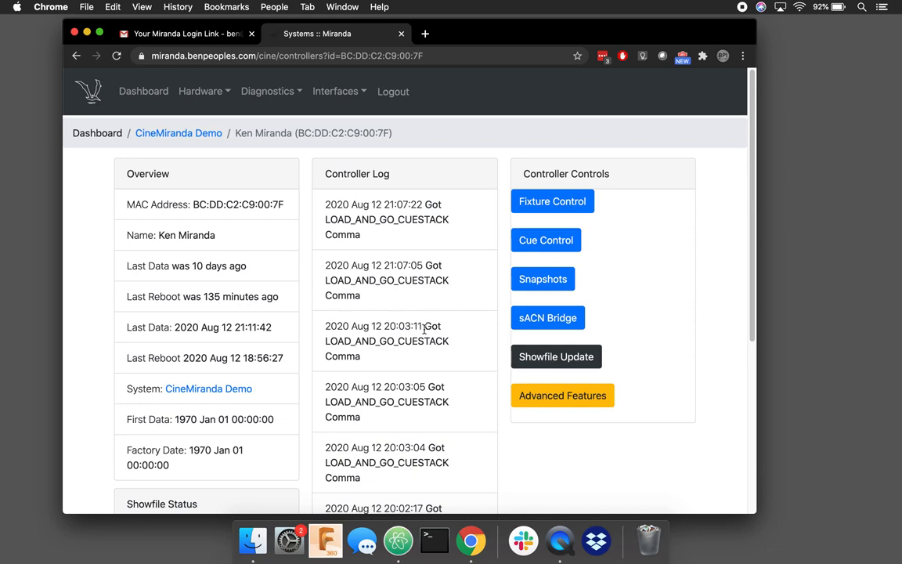
{"action": "scroll", "coordinate": [423, 329], "scroll_direction": "down", "scroll_amount": 1}
{"action": "scroll", "coordinate": [424, 333], "scroll_direction": "down", "scroll_amount": 8}
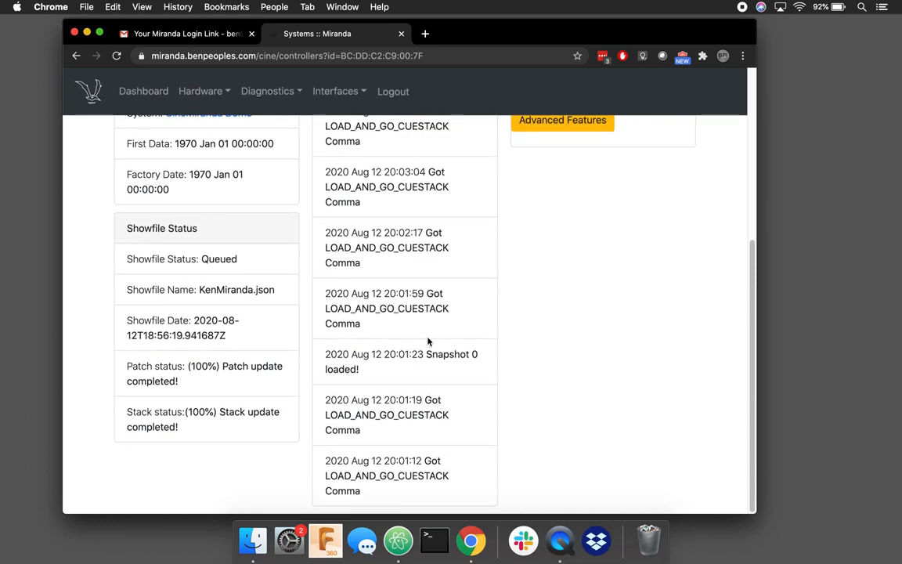
{"action": "scroll", "coordinate": [433, 235], "scroll_direction": "up", "scroll_amount": 9}
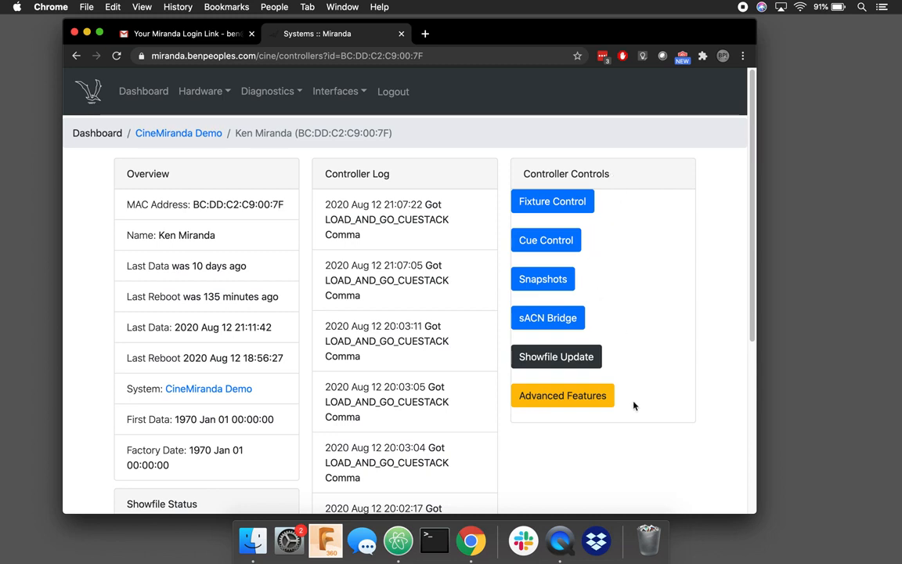
Step: On Fixture Control, set the Key fixture's intensity to 32767 and CTC to 0
{"action": "left_click", "coordinate": [572, 203]}
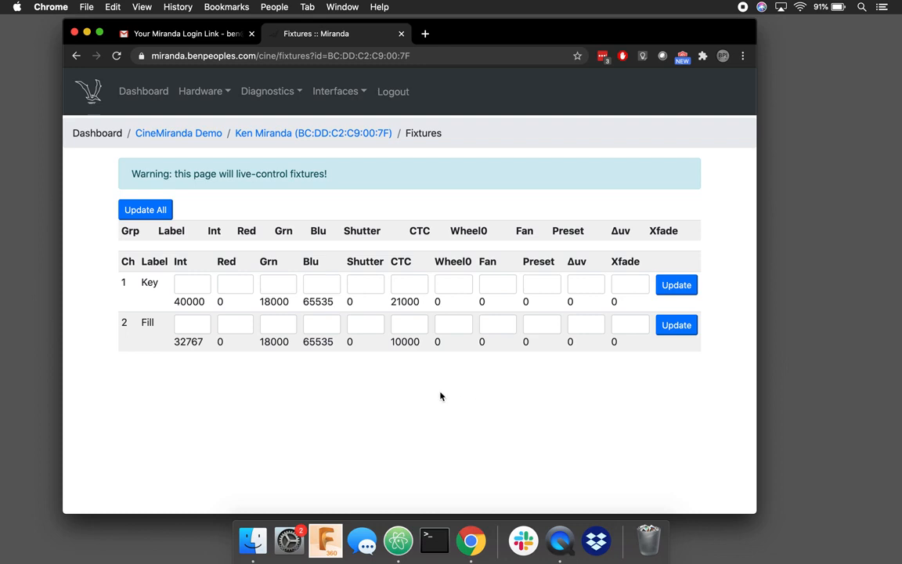
{"action": "left_click", "coordinate": [193, 286]}
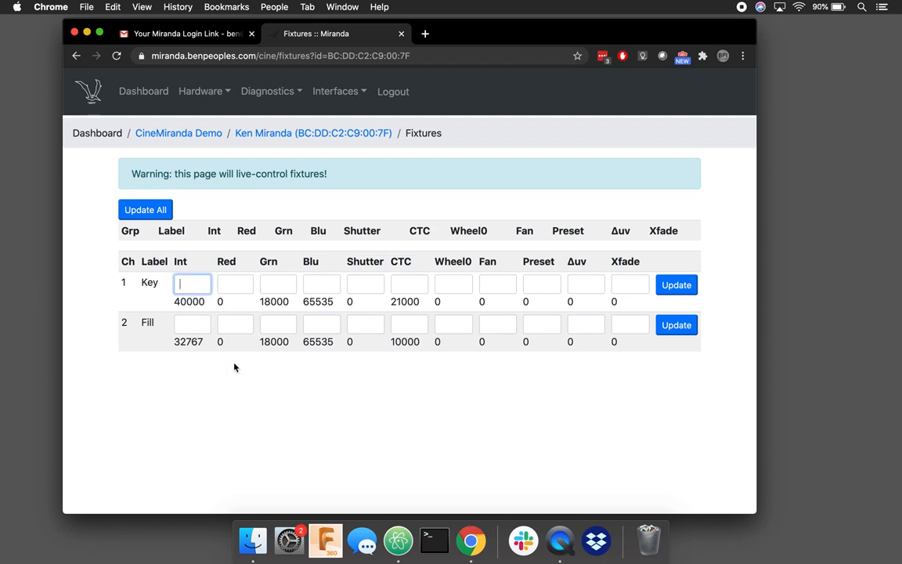
{"action": "type", "text": "32767"}
{"action": "key", "text": "Tab"}
{"action": "key", "text": "Tab"}
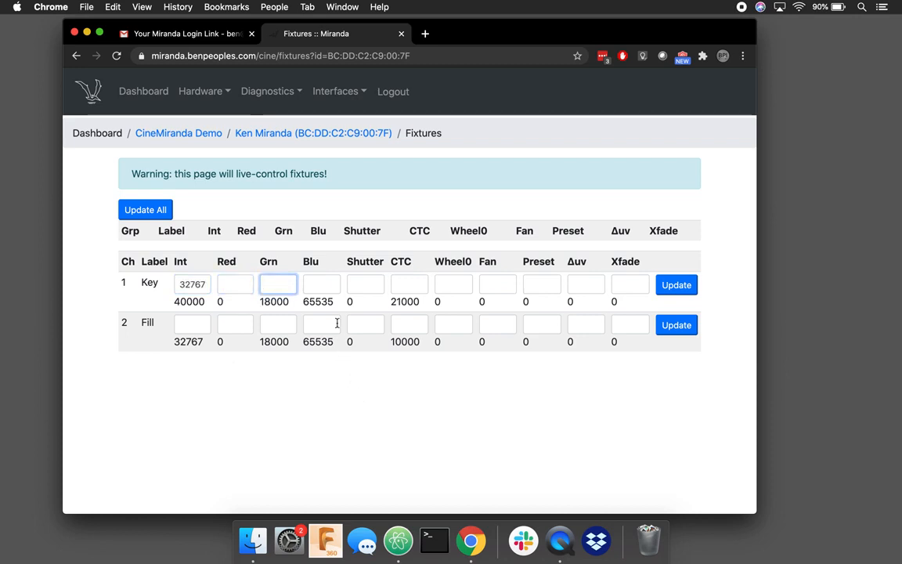
{"action": "left_click", "coordinate": [398, 284]}
{"action": "type", "text": "2100"}
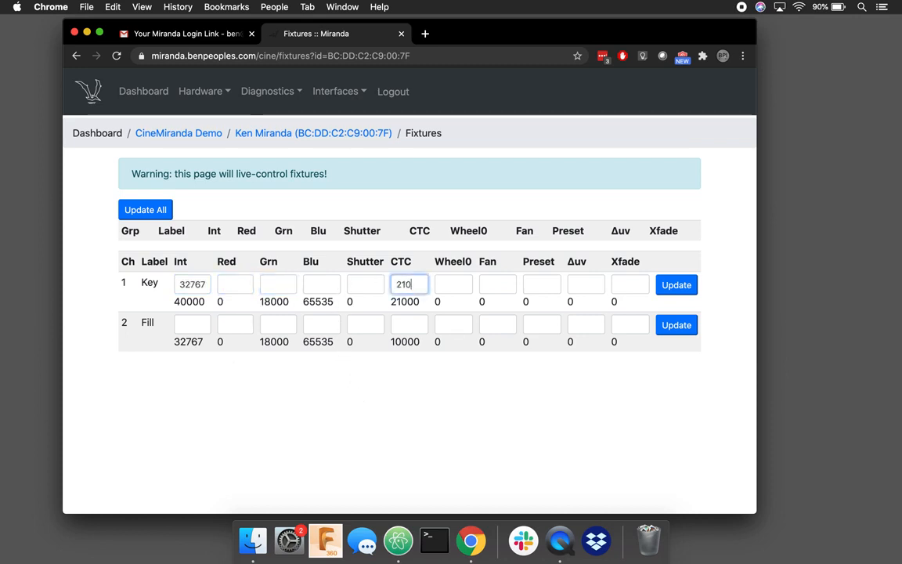
{"action": "key", "text": "BackSpace"}
{"action": "key", "text": "BackSpace"}
{"action": "key", "text": "BackSpace"}
{"action": "key", "text": "BackSpace"}
{"action": "type", "text": "00"}
{"action": "key", "text": "BackSpace"}
{"action": "key", "text": "Tab"}
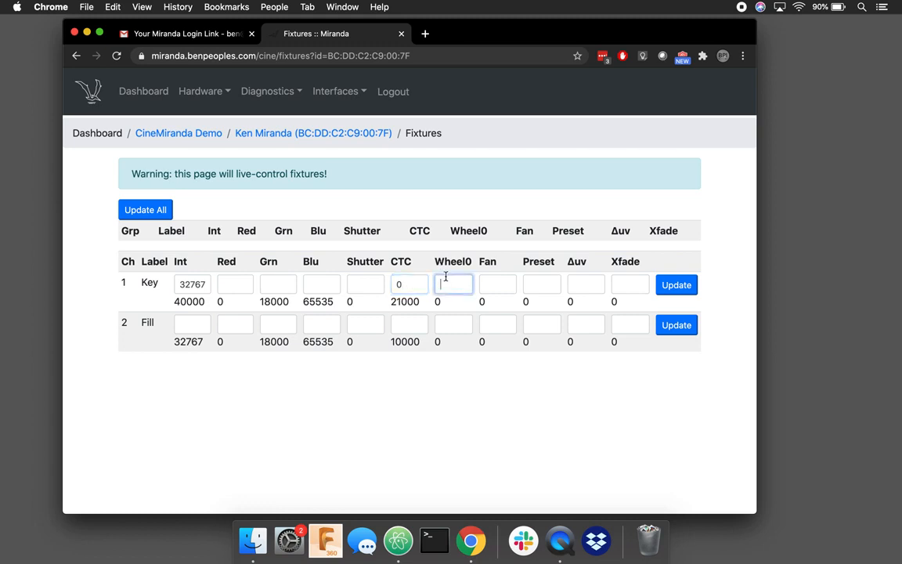
Step: Enter 32767 as the Key fixture's blue level, then return to the controller page
{"action": "left_click", "coordinate": [369, 282]}
{"action": "left_click", "coordinate": [330, 283]}
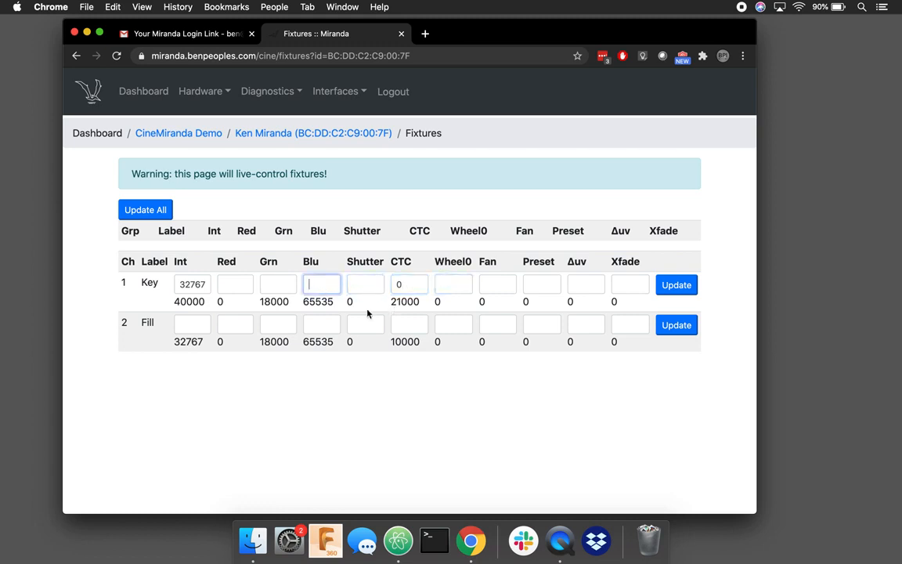
{"action": "type", "text": "6"}
{"action": "key", "text": "BackSpace"}
{"action": "type", "text": "32767"}
{"action": "left_click_drag", "start_coordinate": [303, 301], "coordinate": [339, 307]}
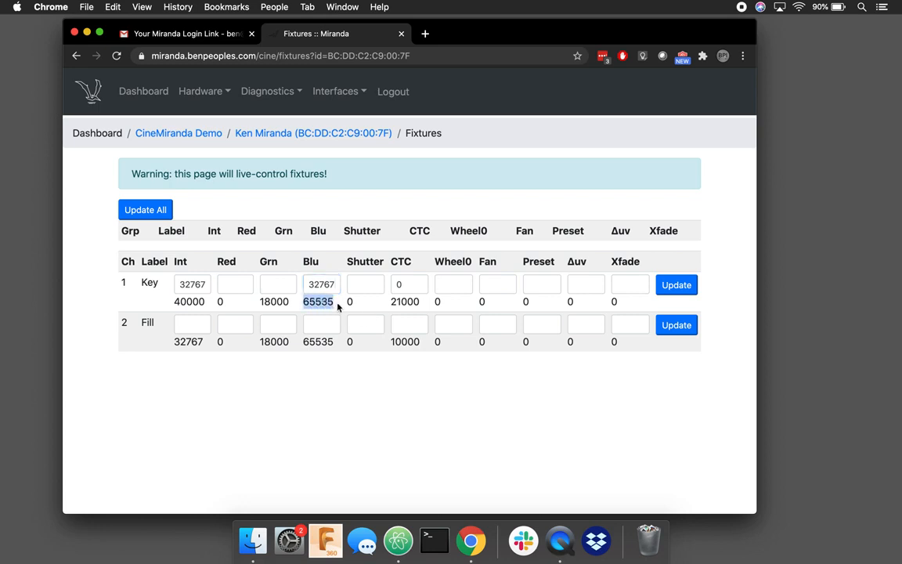
{"action": "left_click", "coordinate": [336, 308]}
{"action": "left_click", "coordinate": [351, 285]}
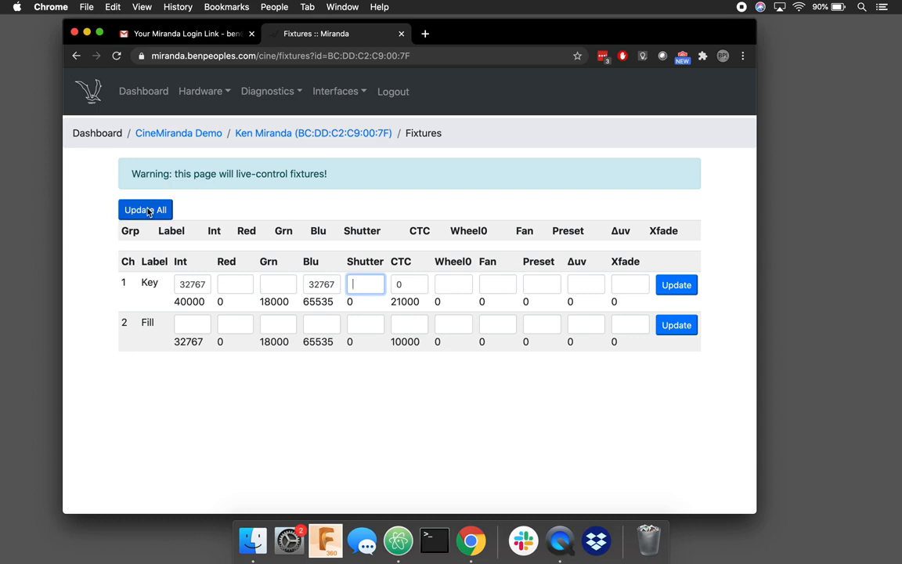
{"action": "left_click", "coordinate": [268, 286]}
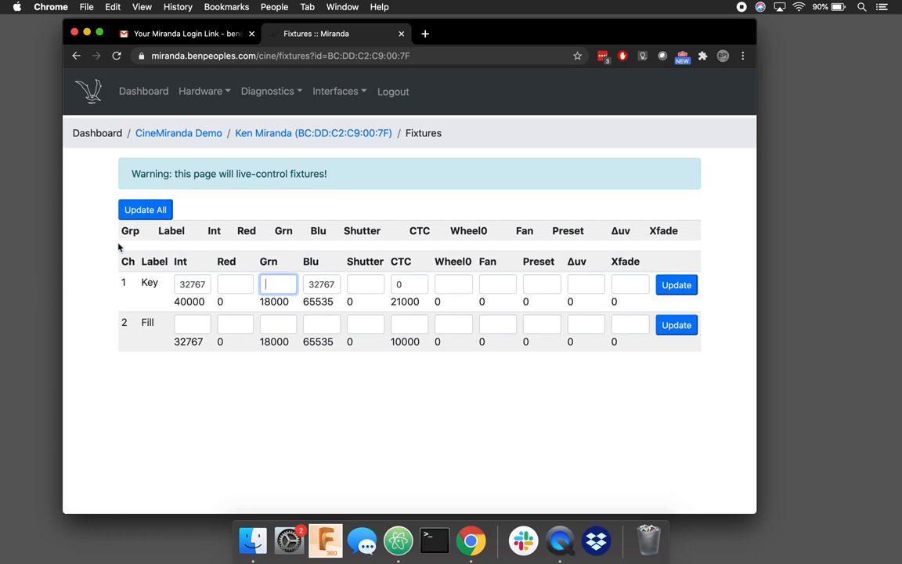
{"action": "left_click", "coordinate": [274, 134]}
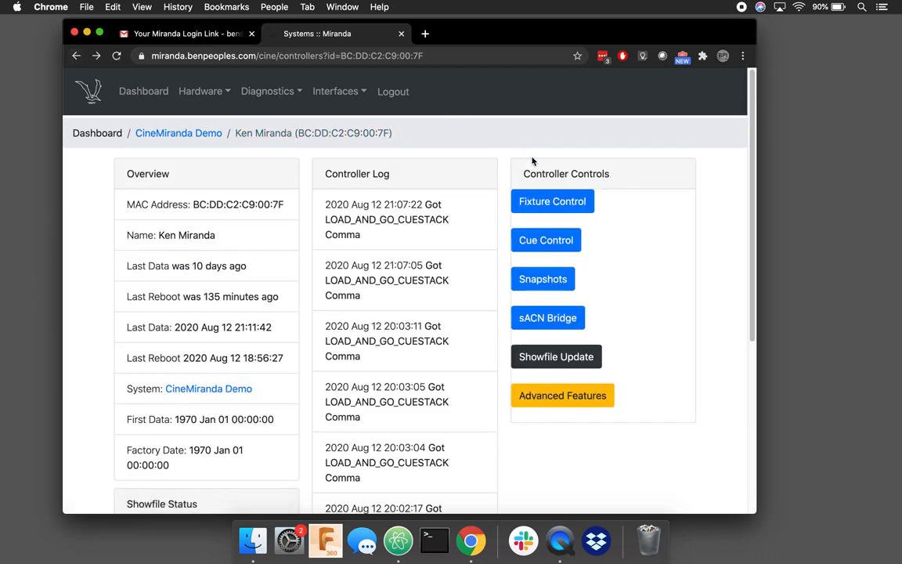
Step: Open Cue Control for the CineMiranda Demo controller
{"action": "left_click", "coordinate": [553, 242]}
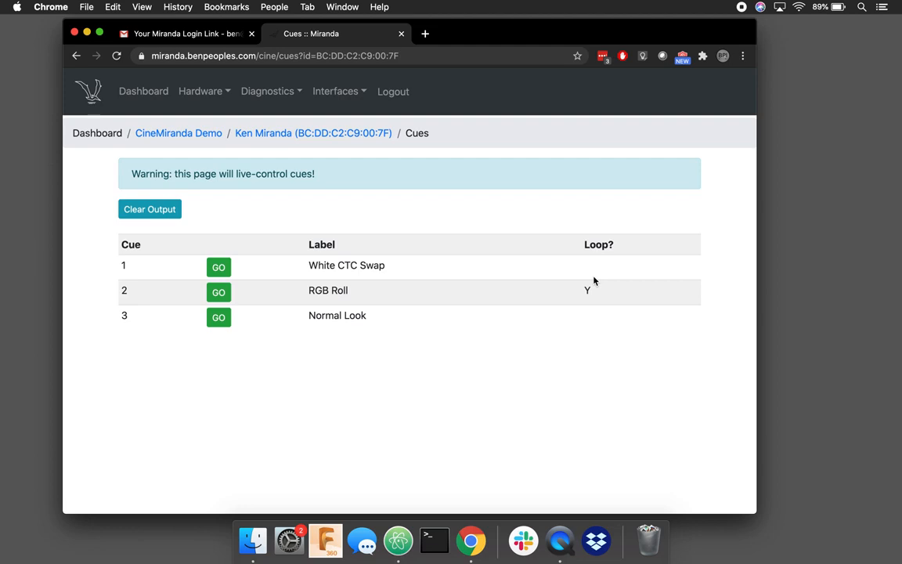
{"action": "left_click", "coordinate": [167, 215]}
{"action": "left_click", "coordinate": [218, 269]}
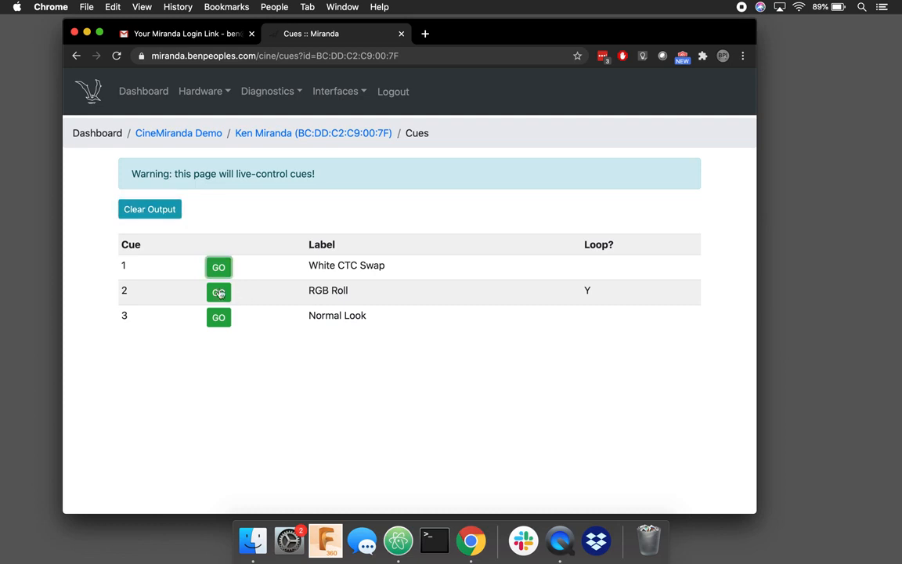
{"action": "left_click", "coordinate": [220, 293]}
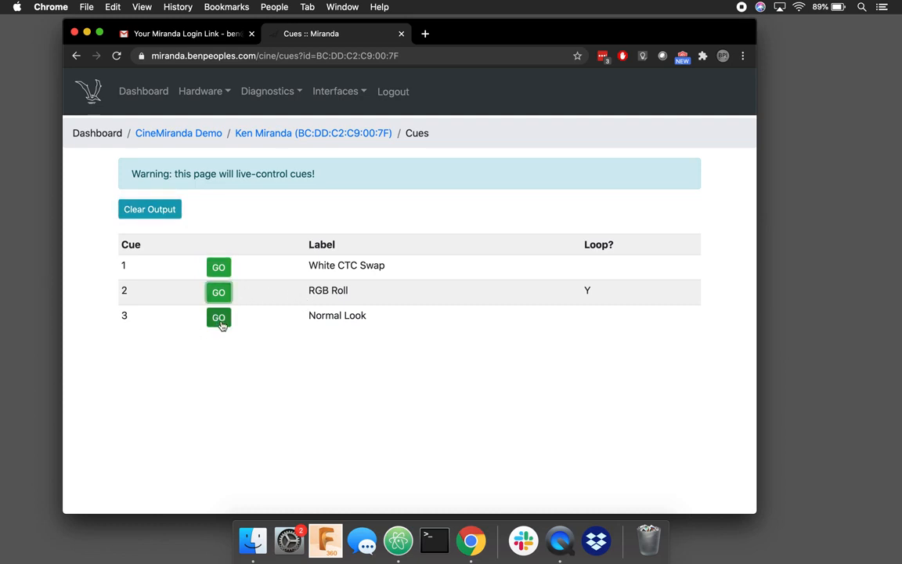
{"action": "left_click", "coordinate": [220, 321]}
{"action": "left_click", "coordinate": [221, 269]}
{"action": "left_click", "coordinate": [224, 295]}
Step: Return to the controller page and open its Snapshots list
{"action": "left_click", "coordinate": [78, 56]}
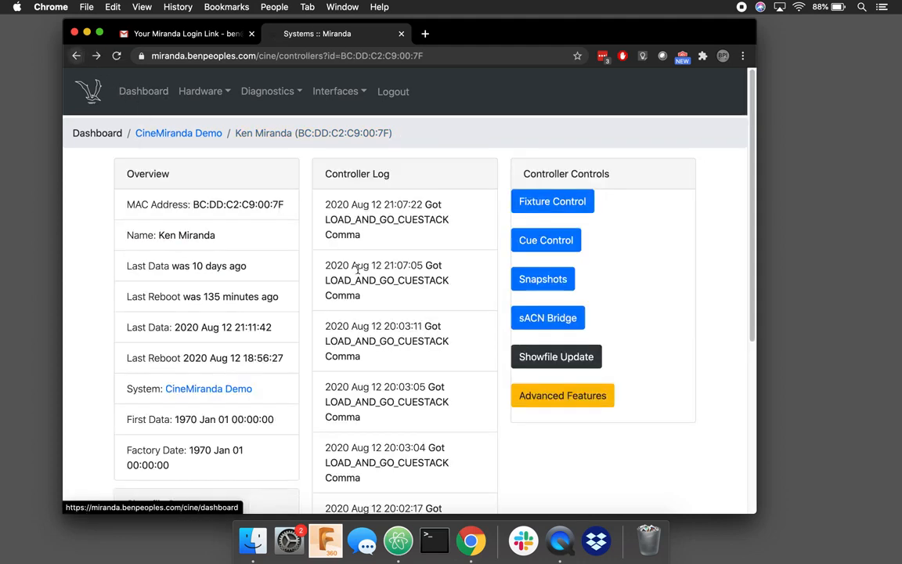
{"action": "left_click", "coordinate": [545, 287]}
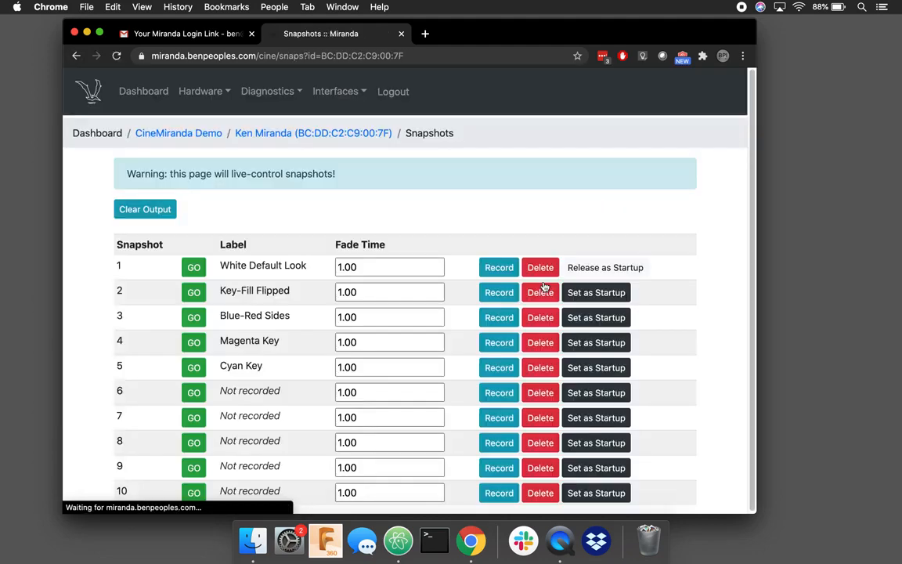
{"action": "scroll", "coordinate": [694, 379], "scroll_direction": "down", "scroll_amount": 1}
{"action": "scroll", "coordinate": [694, 378], "scroll_direction": "up", "scroll_amount": 1}
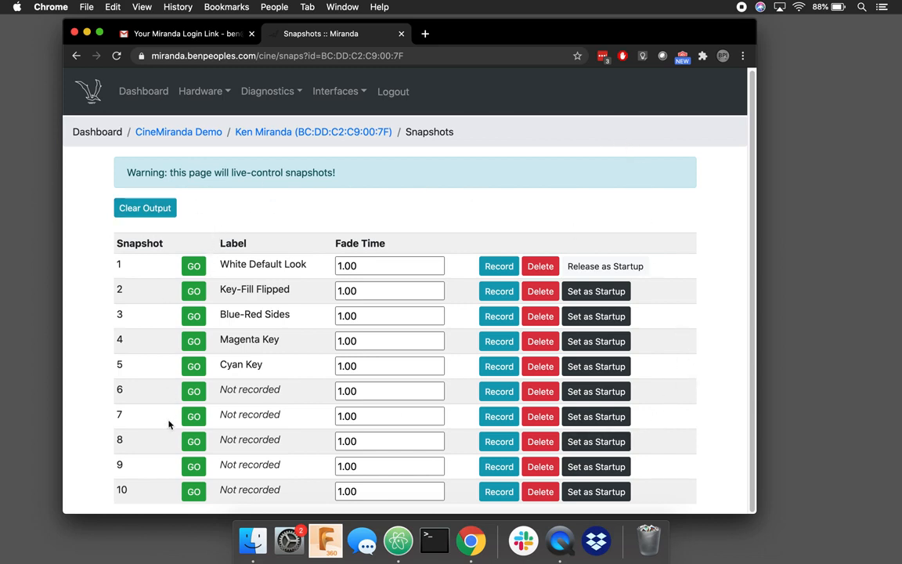
Step: Enter fade time 2 for White Default Look and 5 for Key-Fill Flipped
{"action": "left_click", "coordinate": [396, 266]}
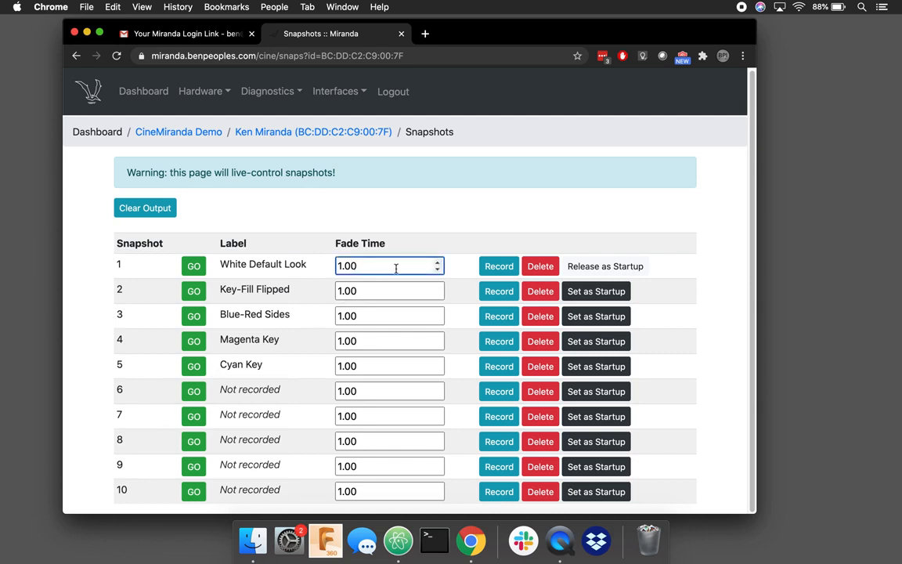
{"action": "double_click", "coordinate": [378, 287]}
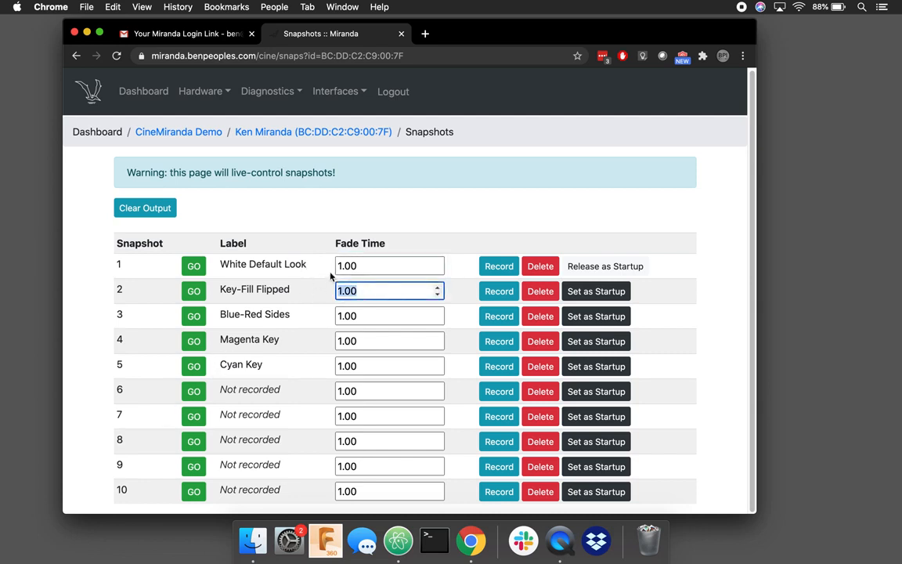
{"action": "left_click", "coordinate": [373, 264]}
{"action": "left_click_drag", "start_coordinate": [374, 264], "coordinate": [297, 257]}
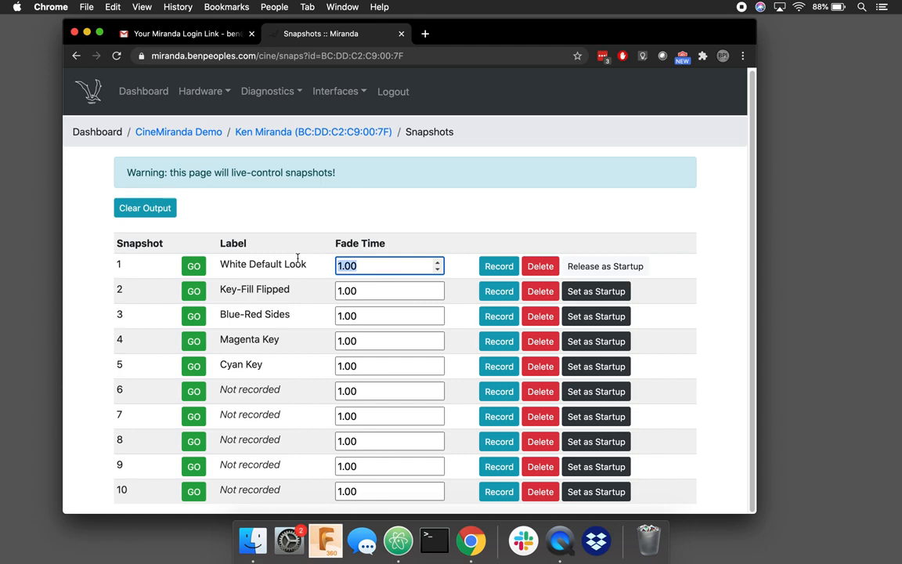
{"action": "type", "text": "2"}
{"action": "double_click", "coordinate": [373, 290]}
{"action": "type", "text": "5"}
{"action": "left_click", "coordinate": [381, 308]}
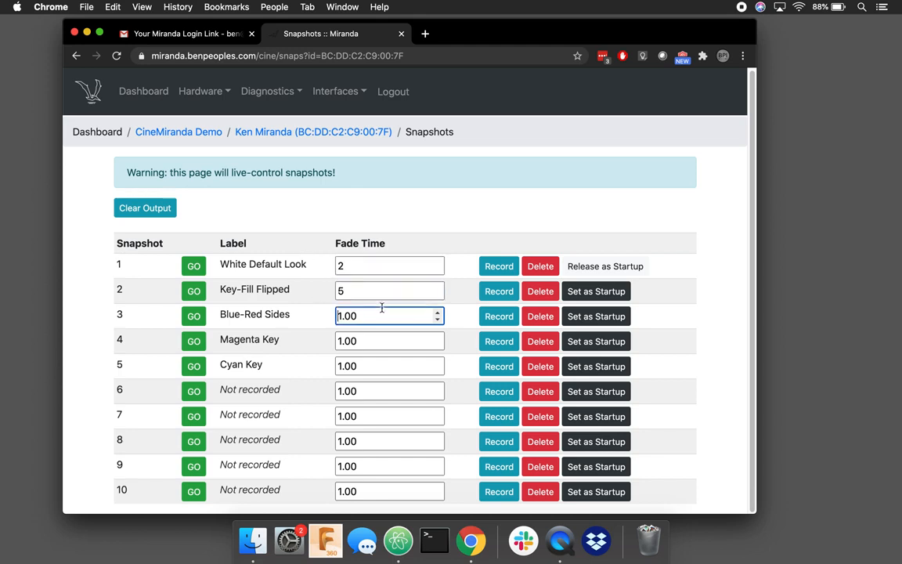
{"action": "left_click", "coordinate": [373, 266]}
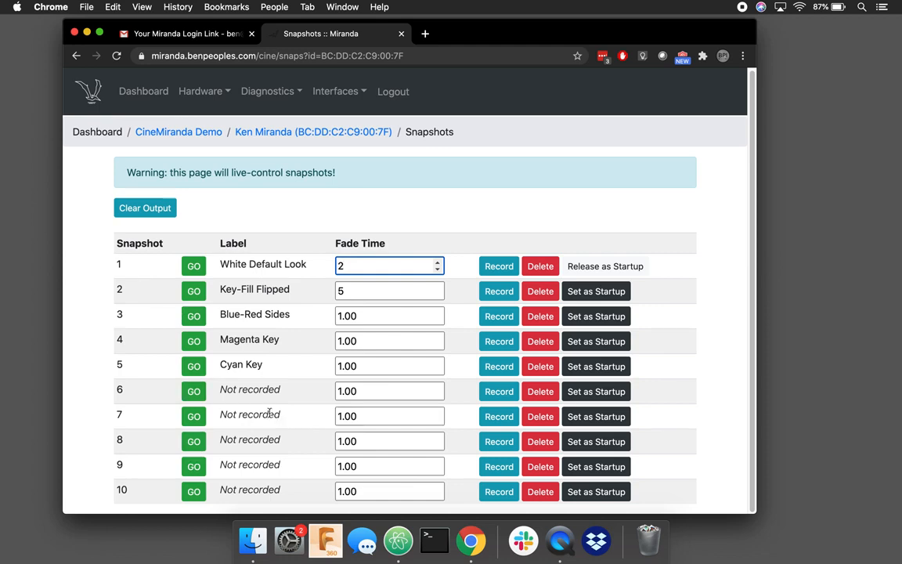
Step: Record the current look into snapshot 7 labelled 'Blue Look', then return to the controller page
{"action": "left_click", "coordinate": [495, 418]}
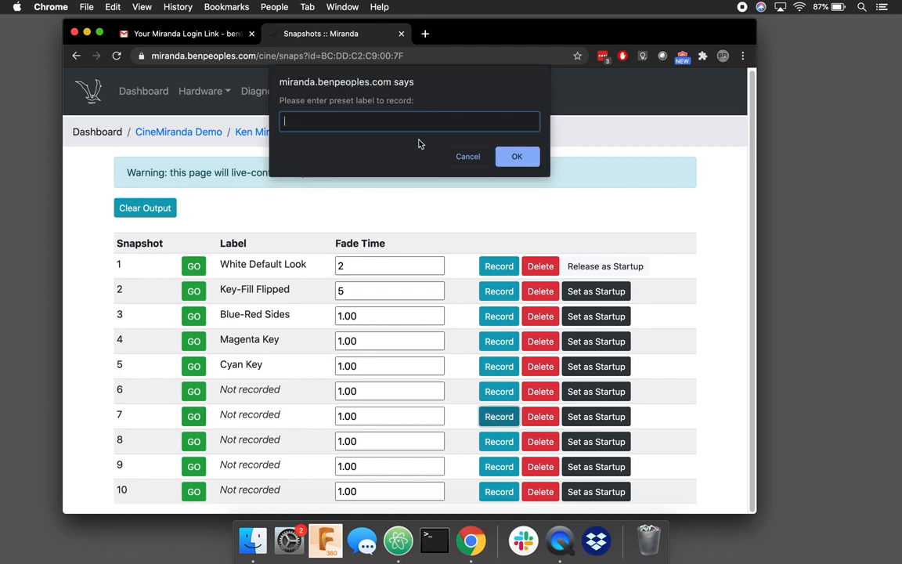
{"action": "type", "text": "Blue Look"}
{"action": "left_click", "coordinate": [520, 156]}
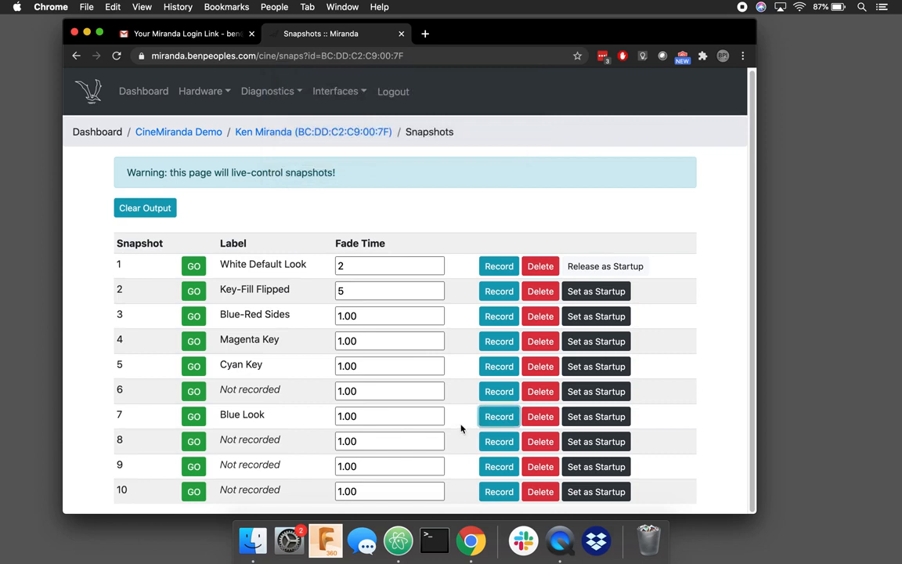
{"action": "left_click", "coordinate": [74, 58]}
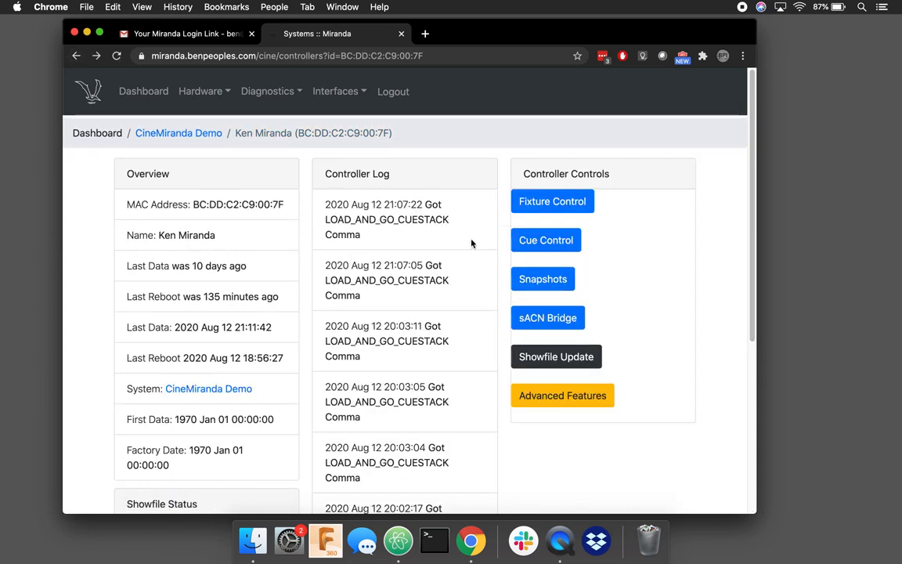
Step: Delete snapshot 7 'Blue Look' on the Snapshots page and clear the live output
{"action": "left_click", "coordinate": [563, 289]}
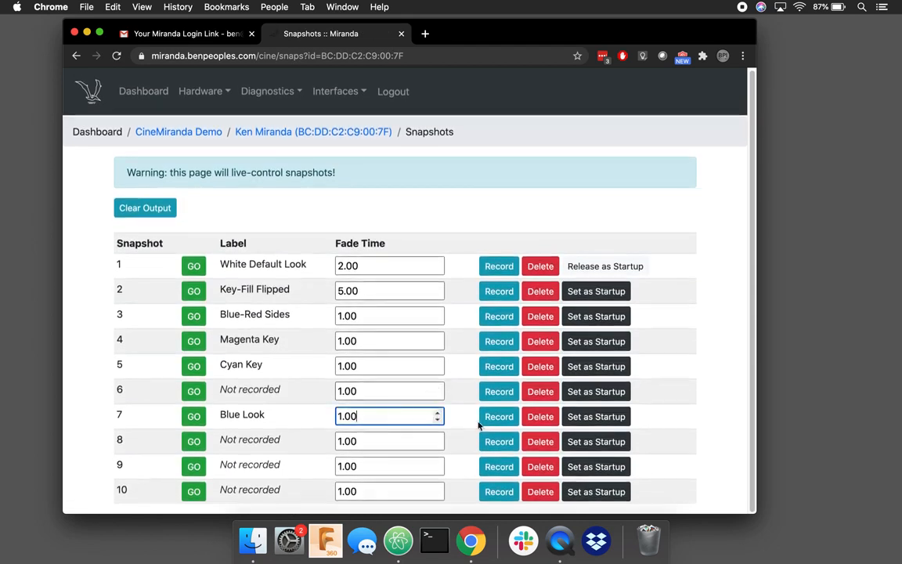
{"action": "left_click", "coordinate": [540, 417]}
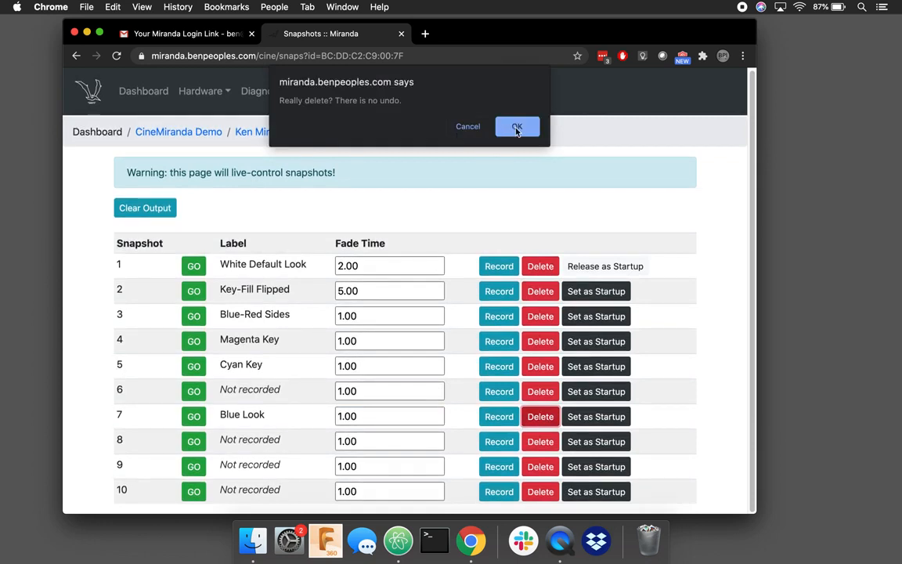
{"action": "left_click", "coordinate": [474, 131]}
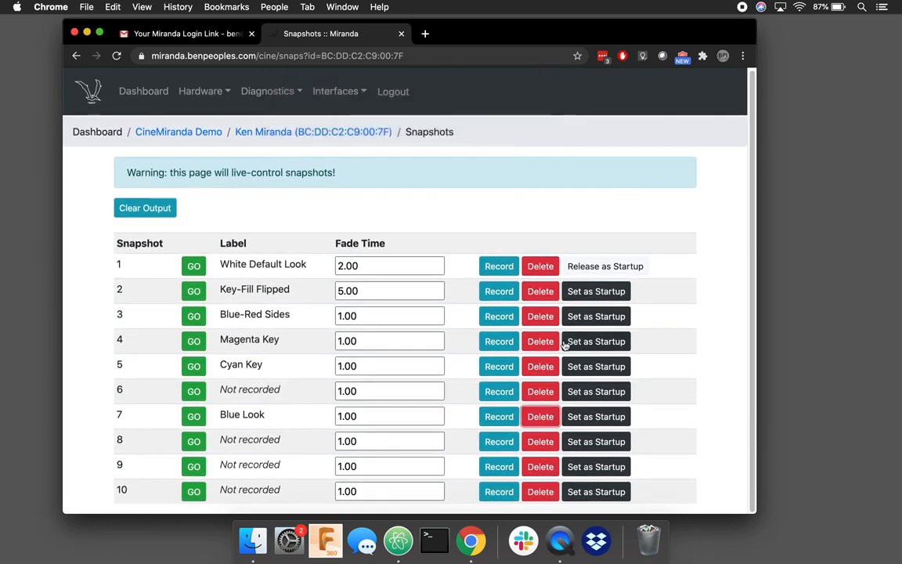
{"action": "left_click", "coordinate": [541, 417]}
{"action": "left_click", "coordinate": [513, 127]}
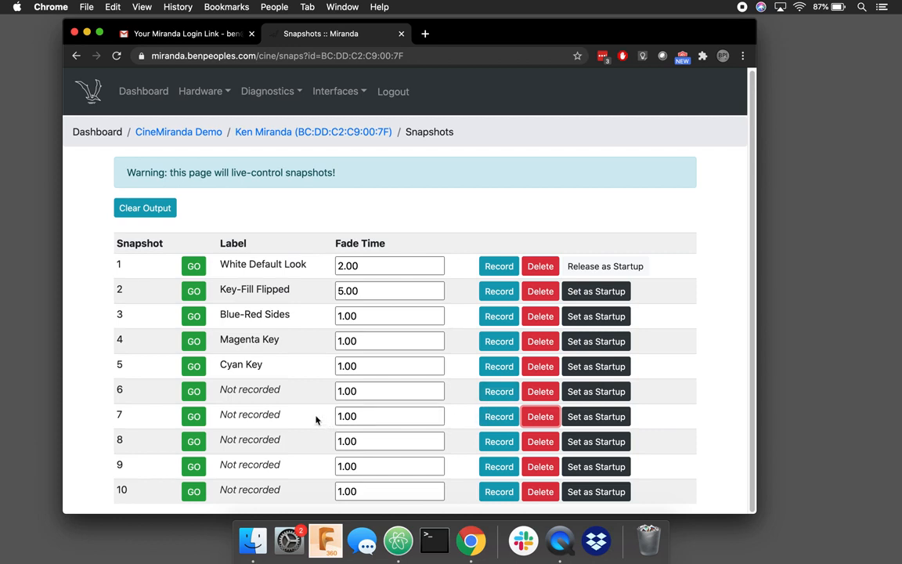
{"action": "left_click", "coordinate": [156, 213]}
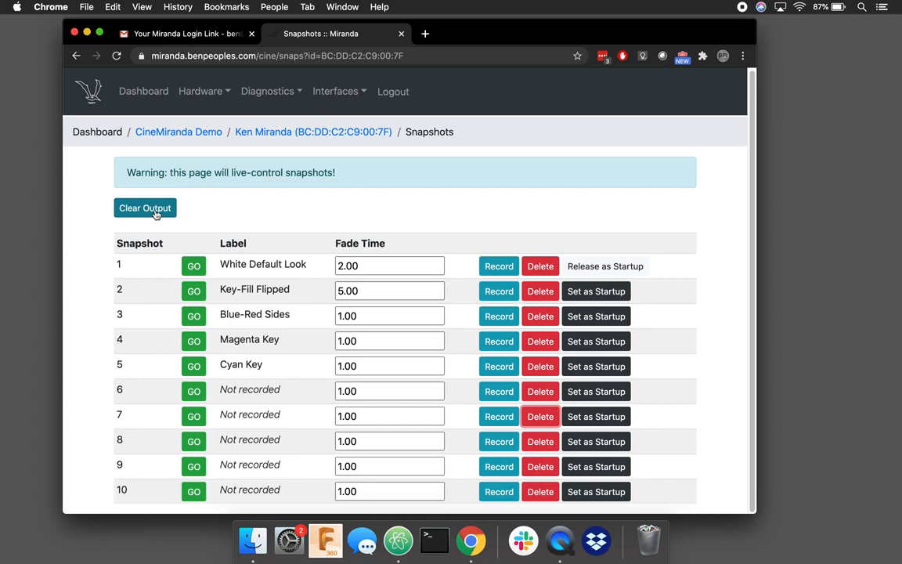
Step: Go back through the CineMiranda Demo system page to controller BC:DD:C2:C8:F5:87's overview
{"action": "left_click", "coordinate": [72, 57]}
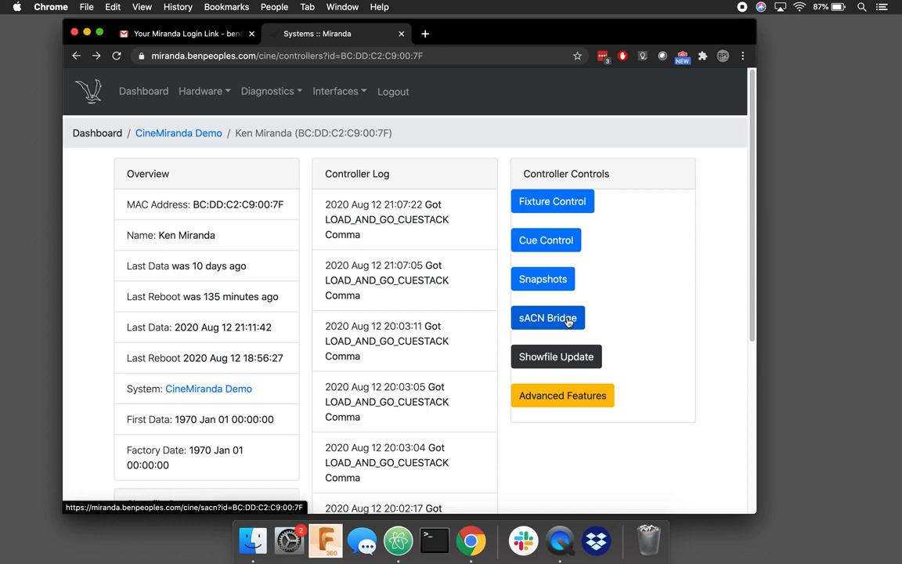
{"action": "left_click", "coordinate": [200, 137]}
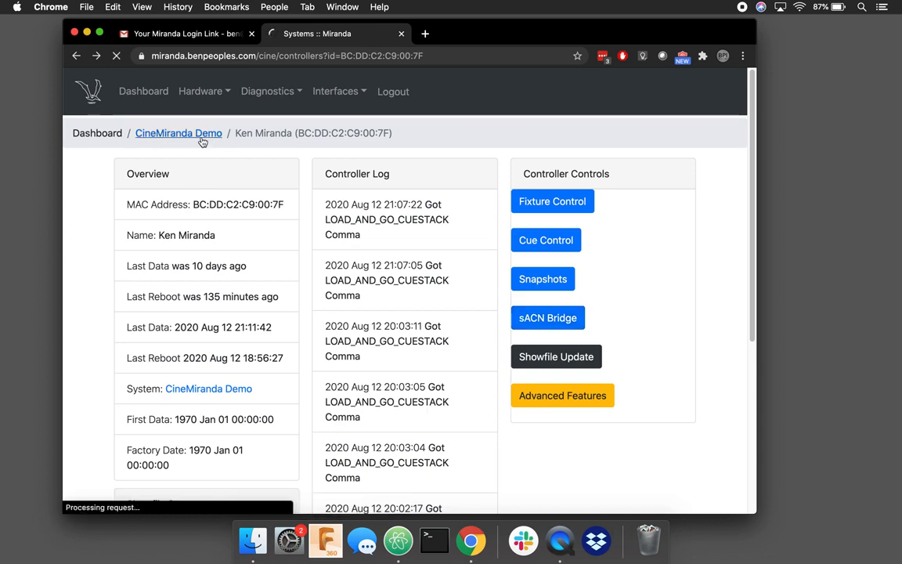
{"action": "left_click", "coordinate": [357, 236]}
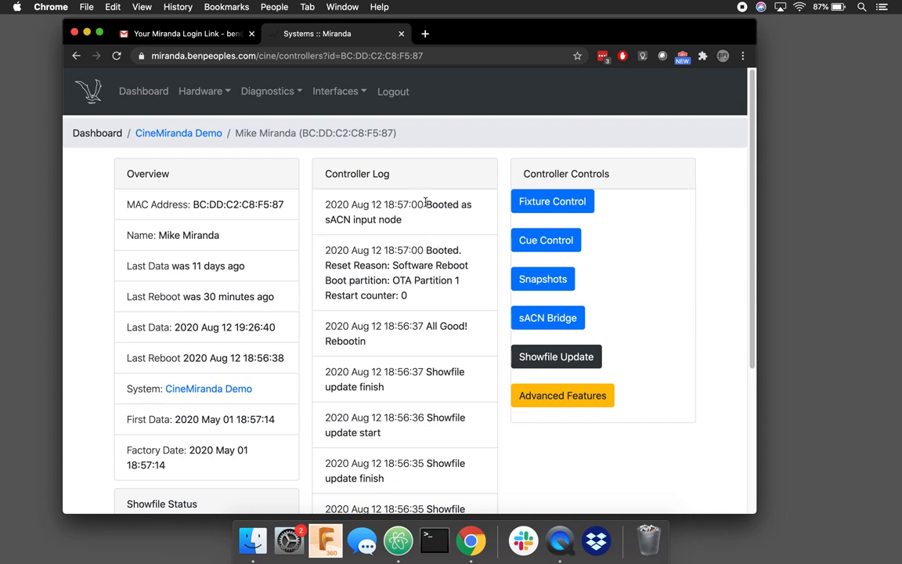
Step: Point out the 'Booted as sACN input node' log entry, then show this controller's sACN Node Settings
{"action": "left_click_drag", "start_coordinate": [425, 204], "coordinate": [428, 226]}
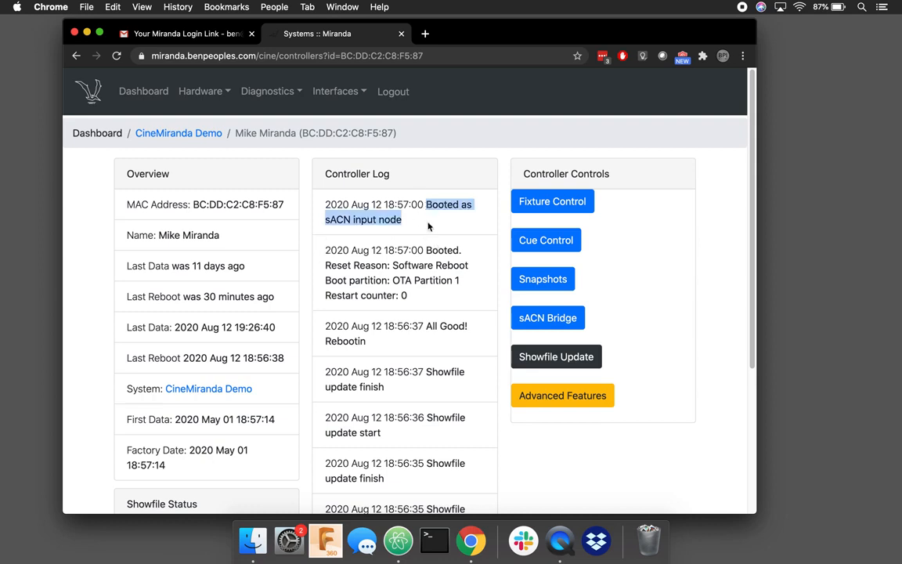
{"action": "left_click", "coordinate": [428, 226]}
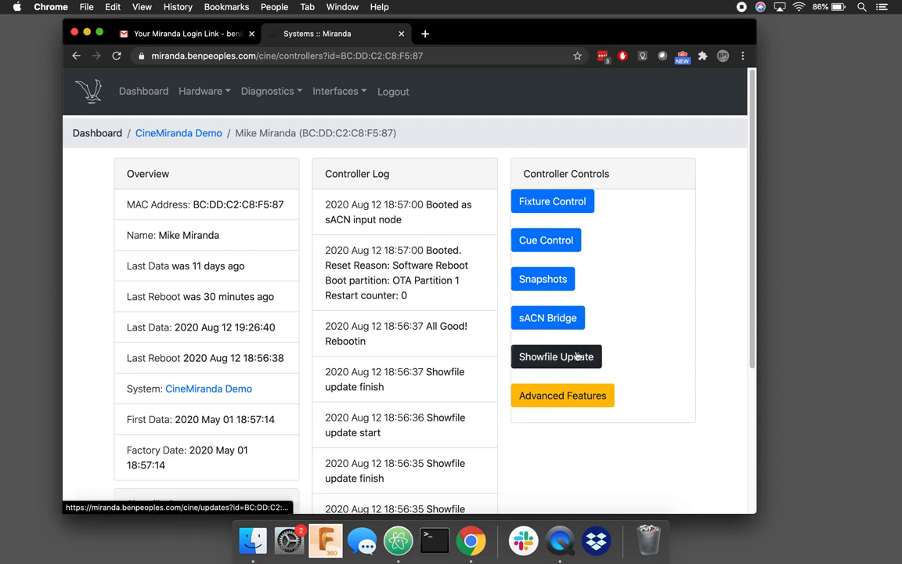
{"action": "left_click", "coordinate": [552, 318]}
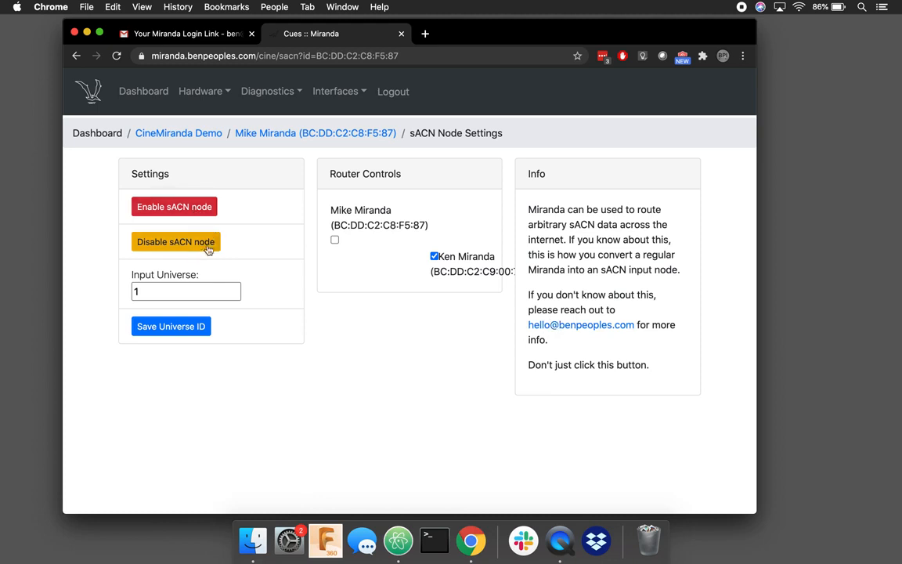
{"action": "double_click", "coordinate": [141, 291]}
{"action": "type", "text": "2"}
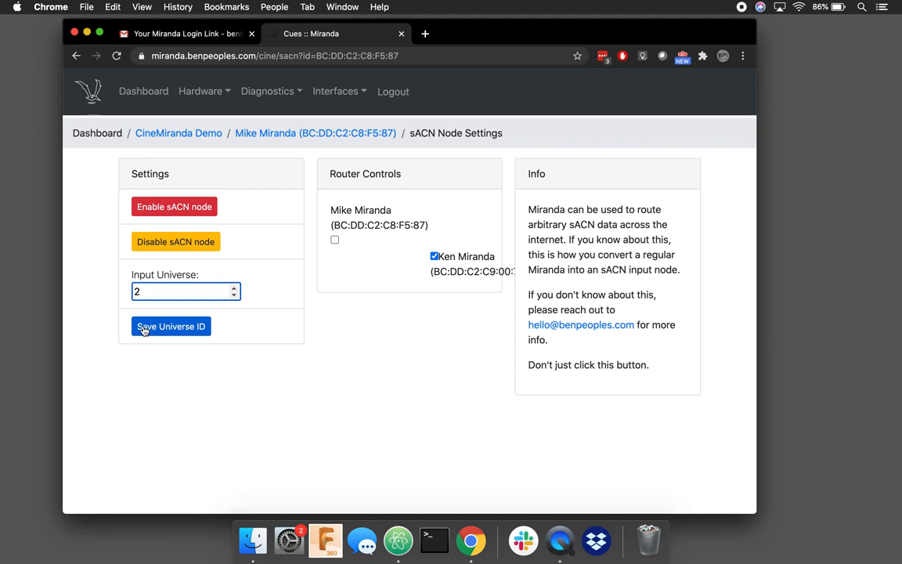
{"action": "type", "text": "1"}
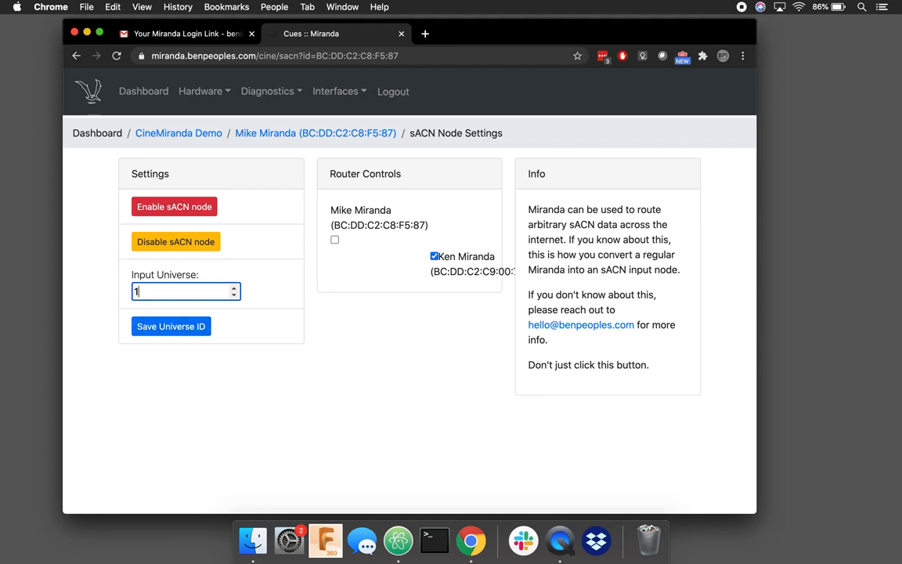
{"action": "left_click", "coordinate": [88, 322]}
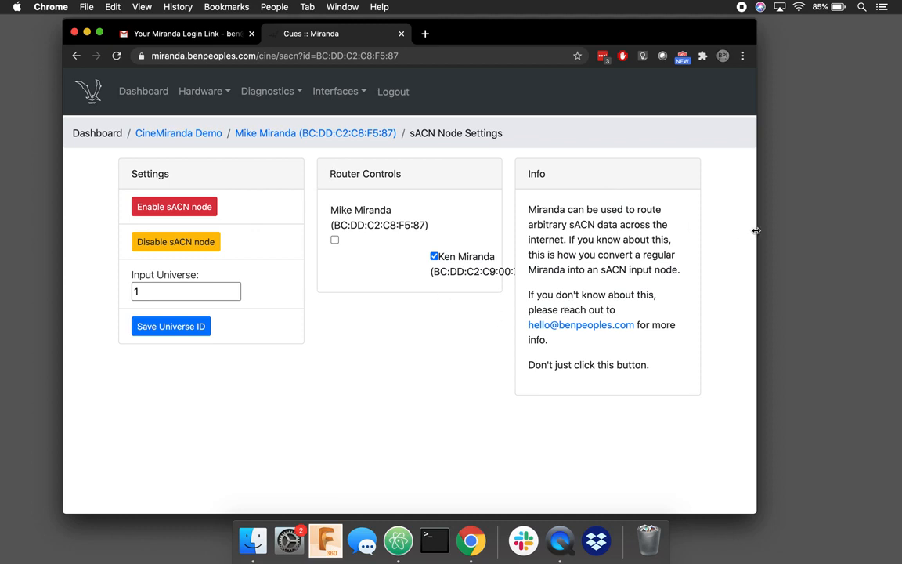
Step: Toggle routing for BC:DD:C2:C8:F5:87 and BC:DD:C2:C9:00:7F back unchanged, then open BC:DD:C2:C9:00:7F from CineMiranda Demo
{"action": "left_click_drag", "start_coordinate": [757, 232], "coordinate": [859, 228]}
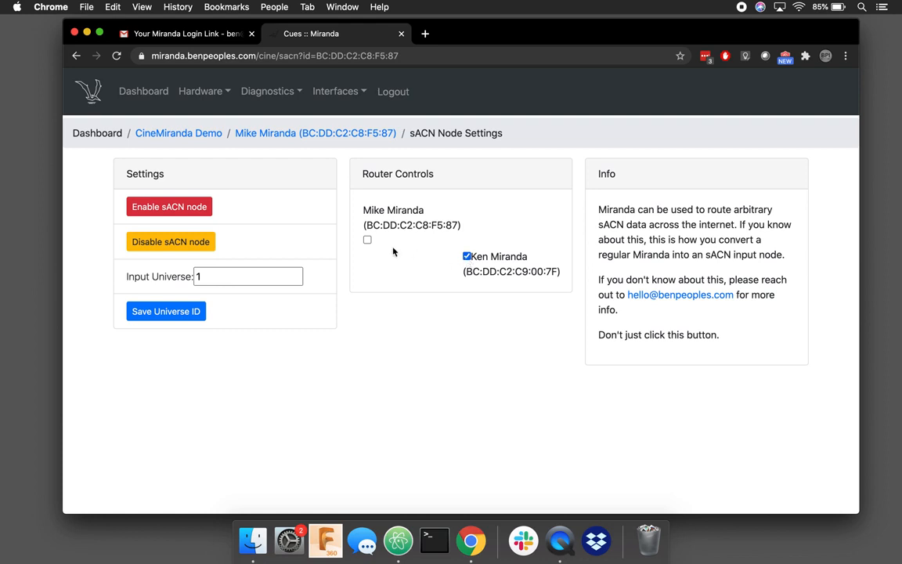
{"action": "left_click", "coordinate": [368, 240]}
{"action": "left_click", "coordinate": [467, 257]}
{"action": "left_click", "coordinate": [468, 257]}
{"action": "left_click", "coordinate": [368, 240]}
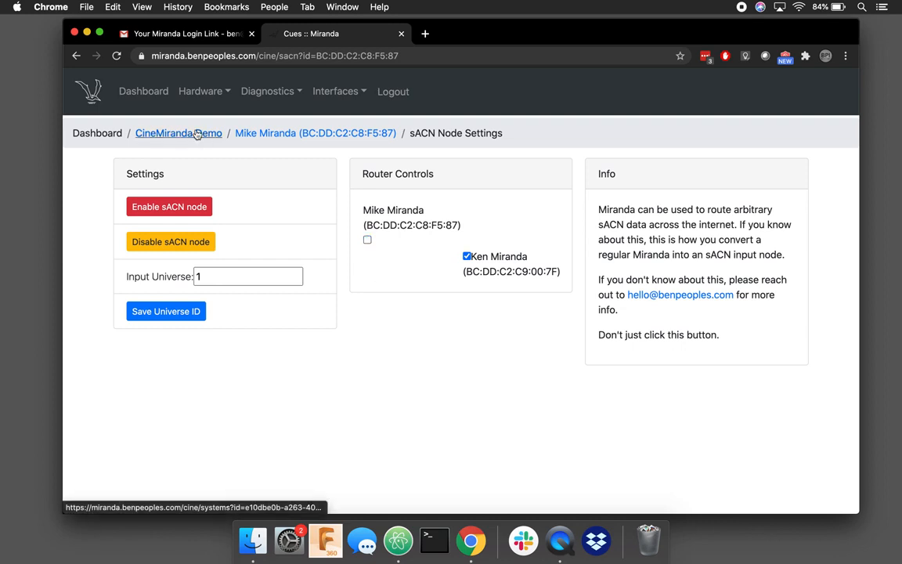
{"action": "left_click", "coordinate": [197, 134]}
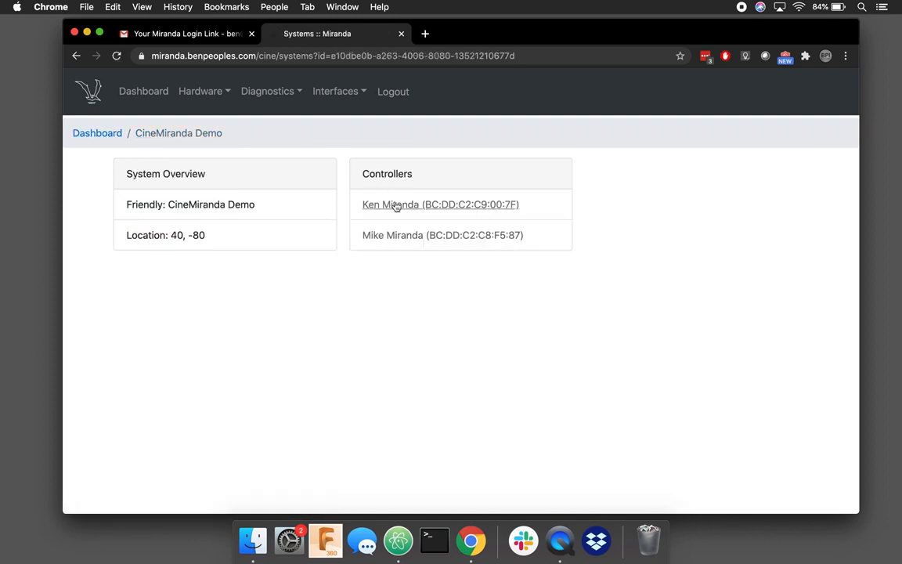
{"action": "left_click", "coordinate": [396, 205]}
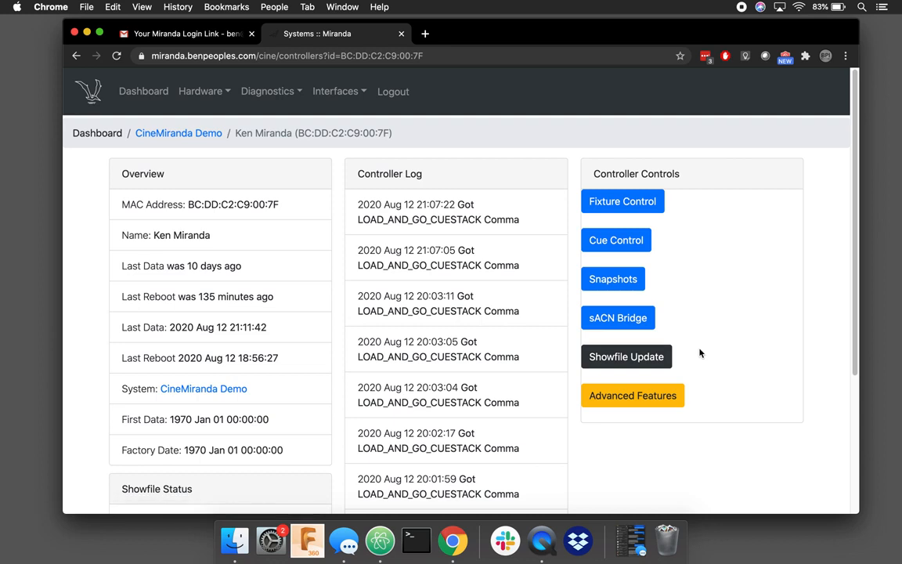
{"action": "left_click", "coordinate": [639, 356]}
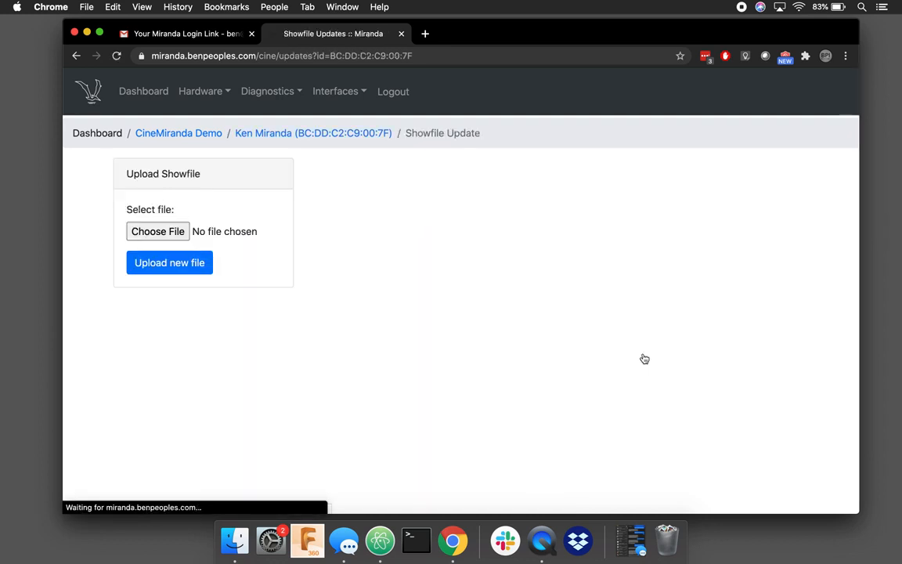
{"action": "left_click", "coordinate": [164, 239]}
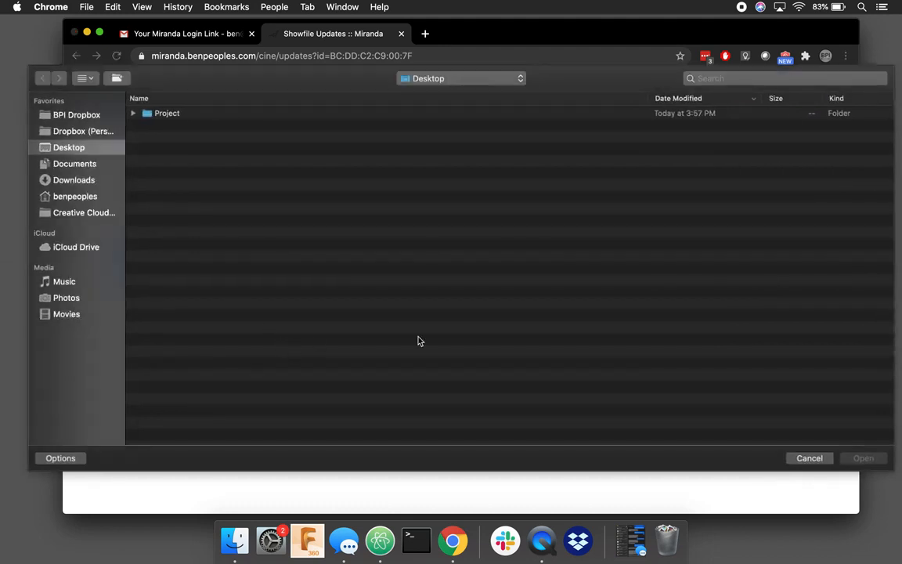
{"action": "left_click", "coordinate": [809, 458]}
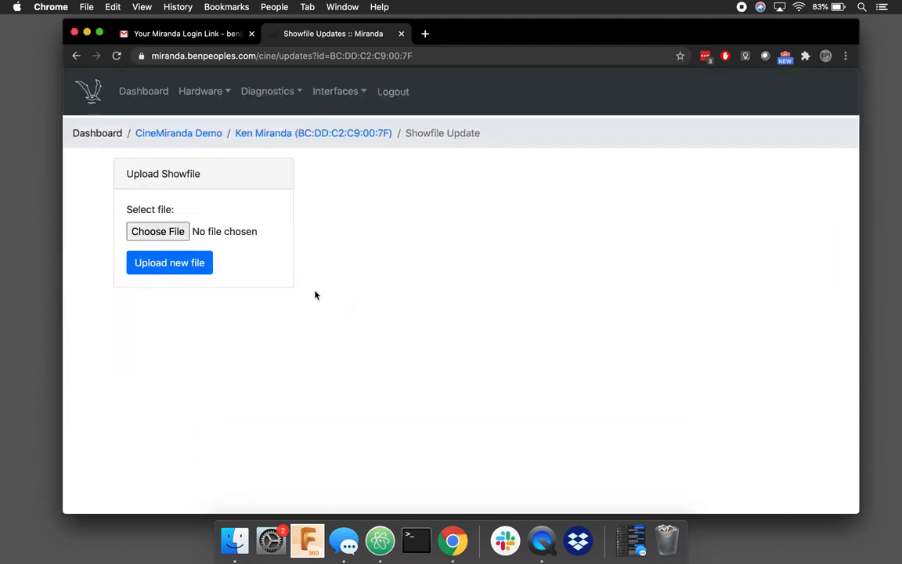
{"action": "left_click", "coordinate": [351, 136]}
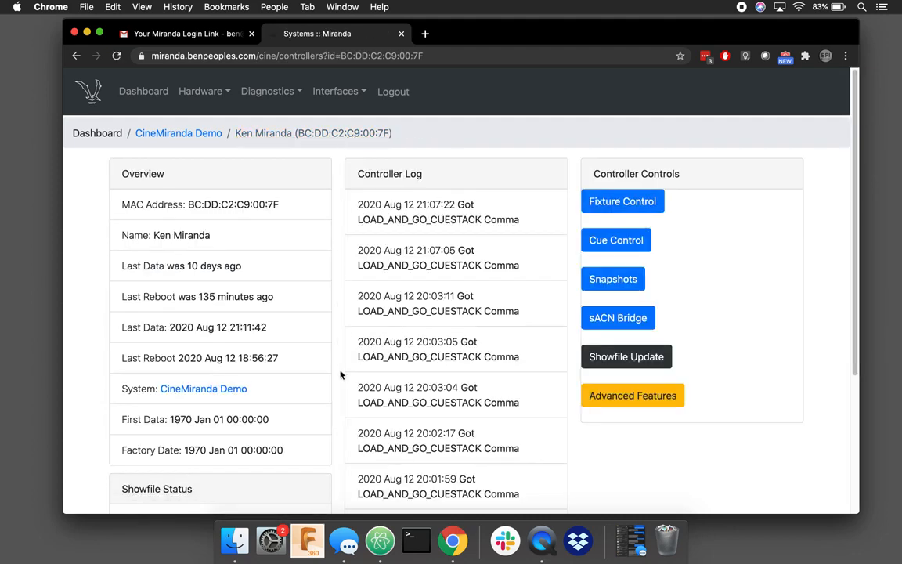
{"action": "scroll", "coordinate": [343, 373], "scroll_direction": "down", "scroll_amount": 5}
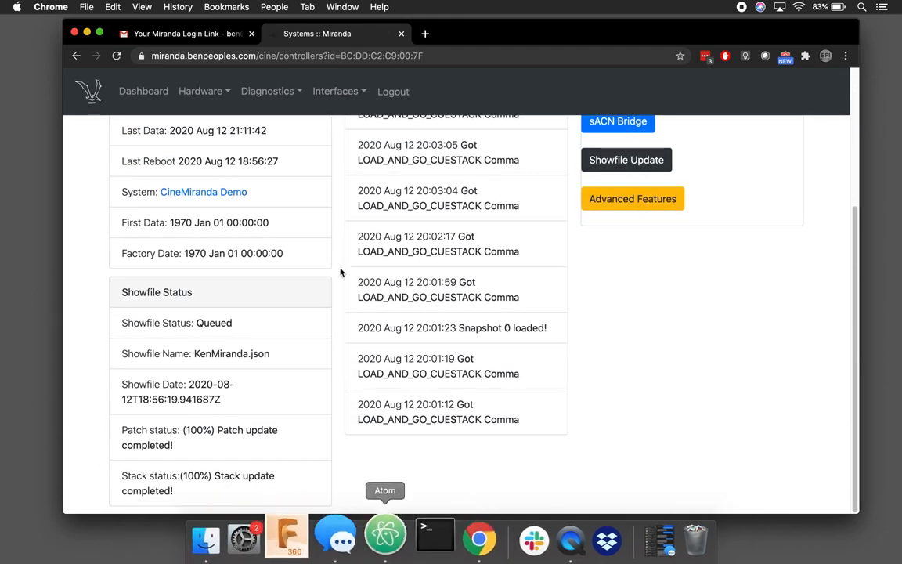
{"action": "double_click", "coordinate": [208, 325]}
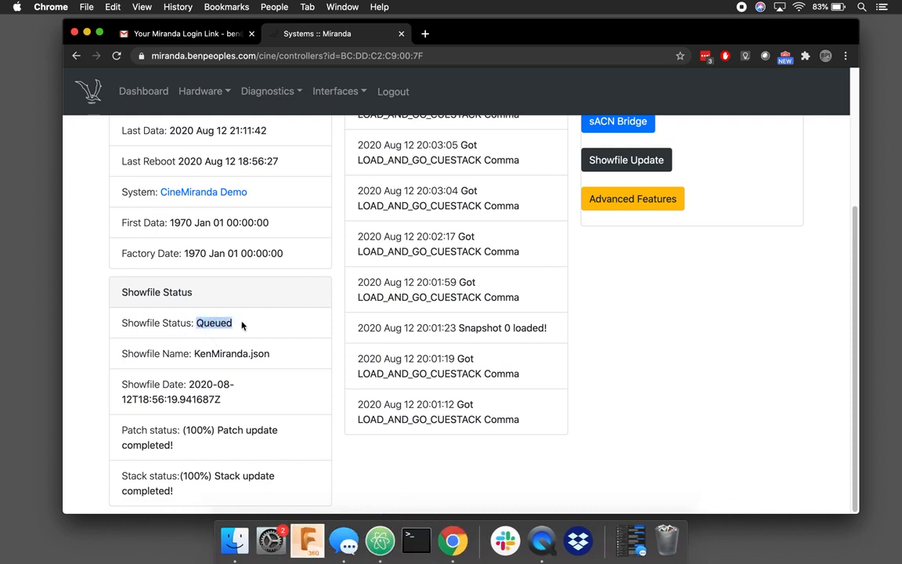
{"action": "left_click", "coordinate": [229, 331]}
{"action": "left_click_drag", "start_coordinate": [199, 322], "coordinate": [236, 318]}
{"action": "left_click_drag", "start_coordinate": [189, 353], "coordinate": [307, 359]}
{"action": "left_click", "coordinate": [207, 349]}
{"action": "left_click_drag", "start_coordinate": [208, 349], "coordinate": [290, 352]}
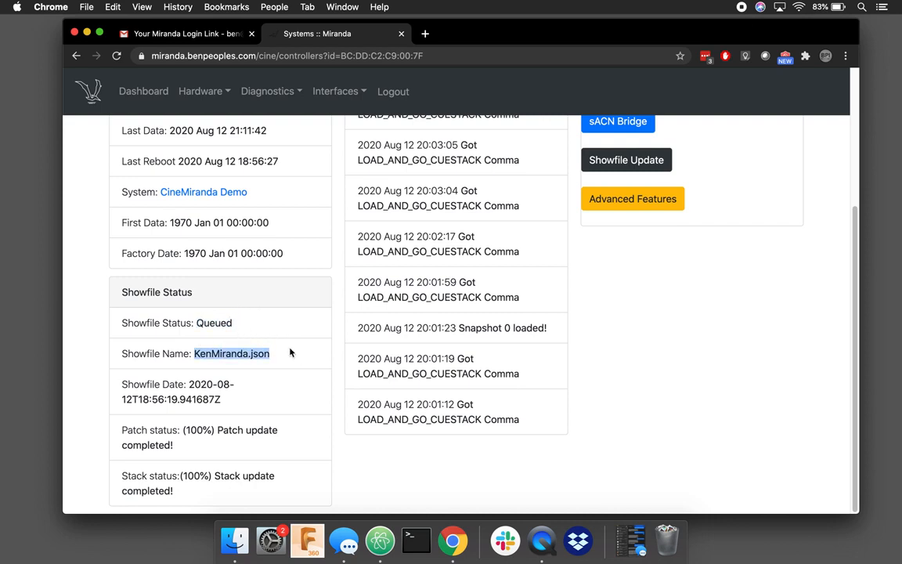
{"action": "left_click_drag", "start_coordinate": [192, 384], "coordinate": [229, 405]}
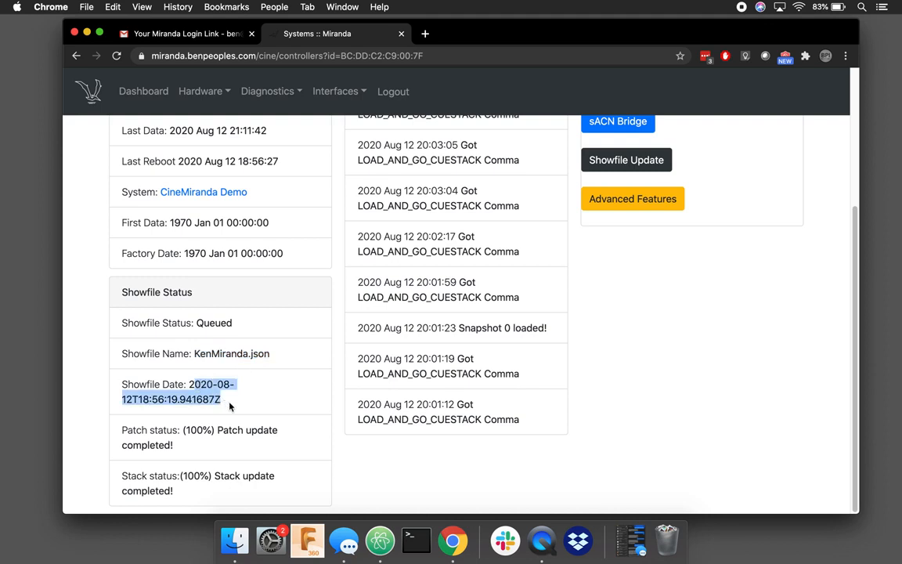
{"action": "left_click", "coordinate": [245, 404]}
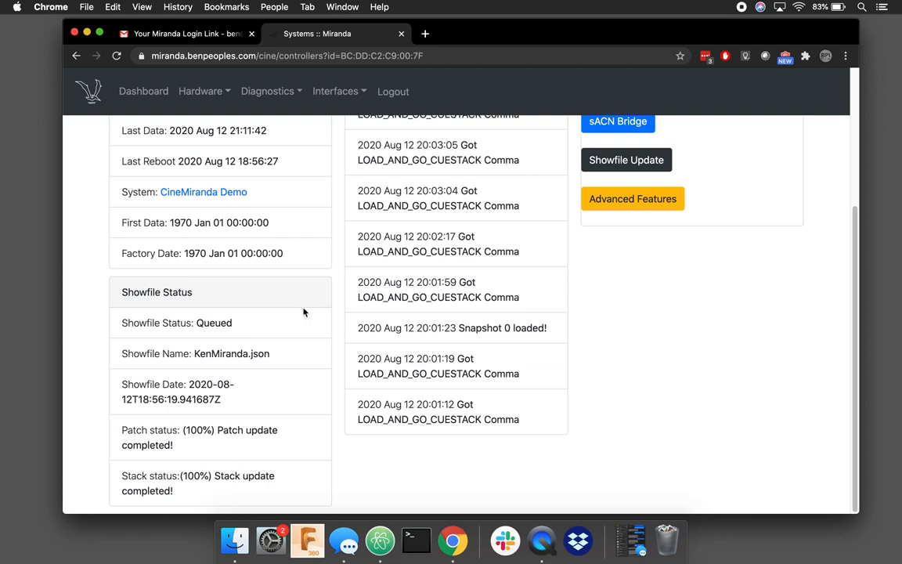
{"action": "scroll", "coordinate": [304, 312], "scroll_direction": "up", "scroll_amount": 5}
{"action": "scroll", "coordinate": [304, 312], "scroll_direction": "up", "scroll_amount": 1}
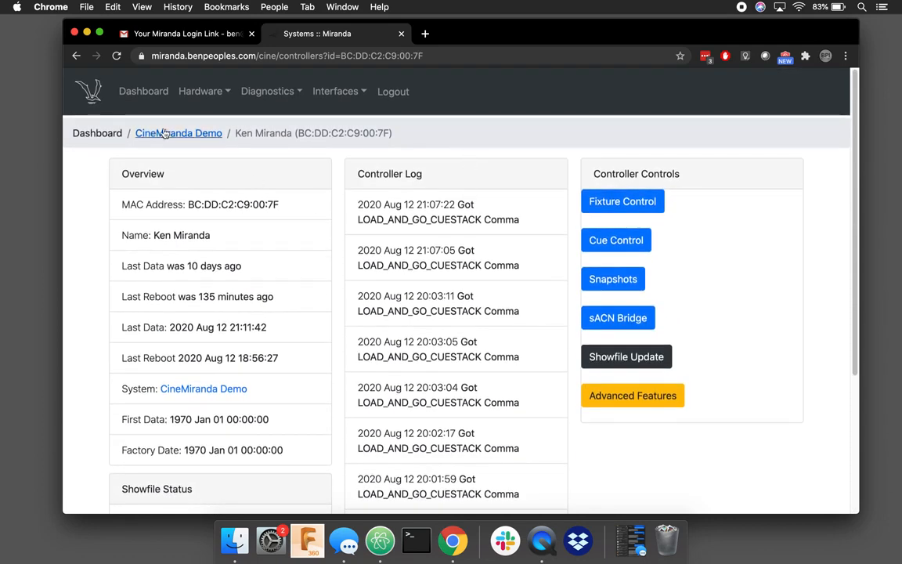
Step: Open controller BC:DD:C2:C8:F5:87's page from the CineMiranda Demo system page
{"action": "left_click", "coordinate": [164, 134]}
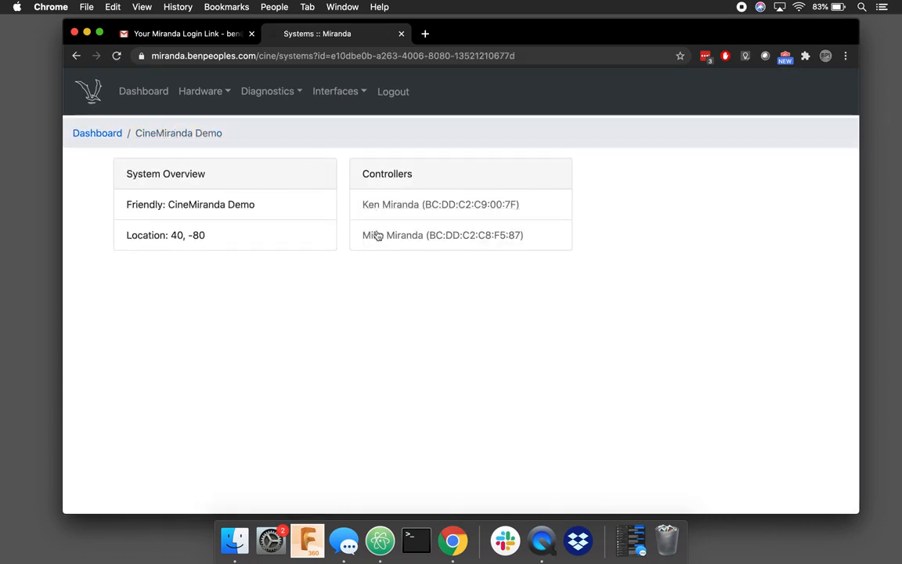
{"action": "left_click", "coordinate": [377, 236]}
{"action": "scroll", "coordinate": [467, 385], "scroll_direction": "down", "scroll_amount": 3}
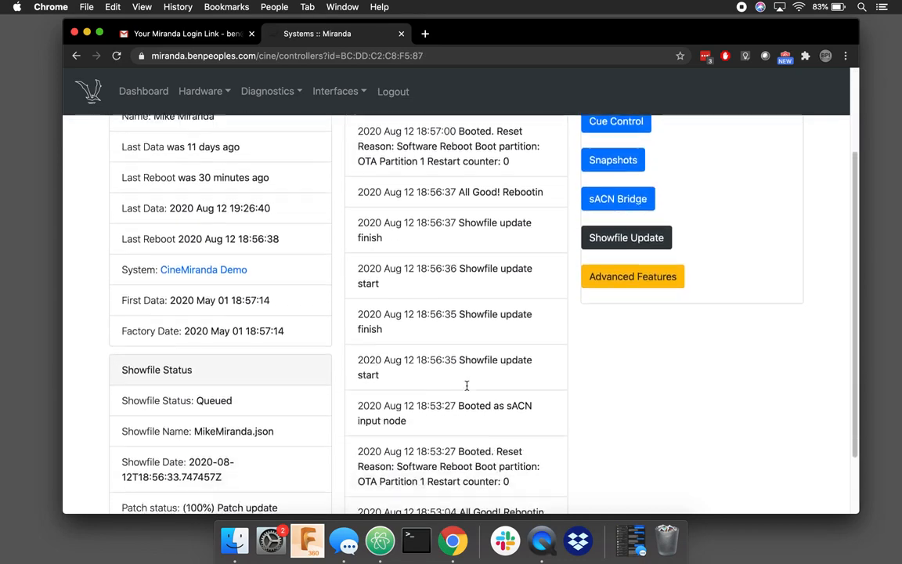
{"action": "scroll", "coordinate": [468, 390], "scroll_direction": "up", "scroll_amount": 1}
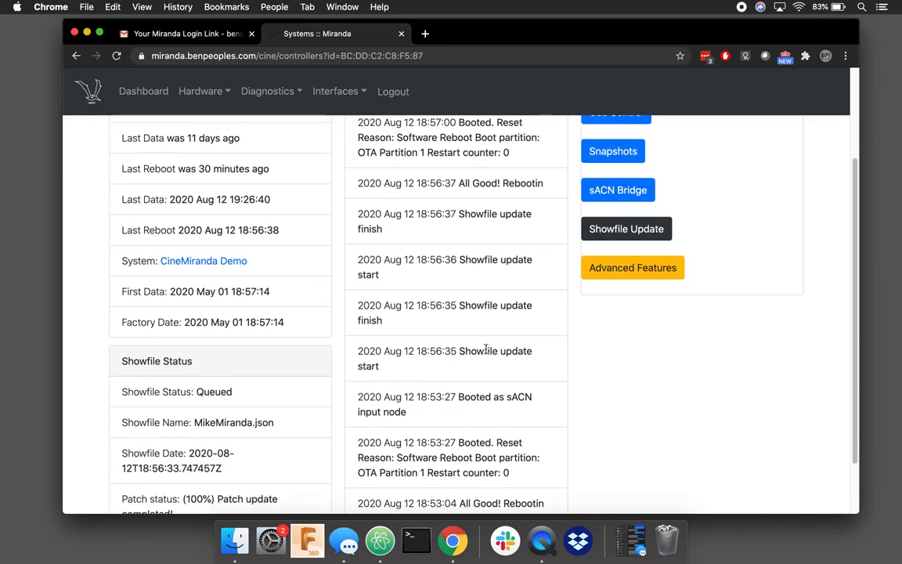
Step: Highlight the Showfile update entries and the reboot entry in the controller's log
{"action": "left_click_drag", "start_coordinate": [475, 352], "coordinate": [533, 351]}
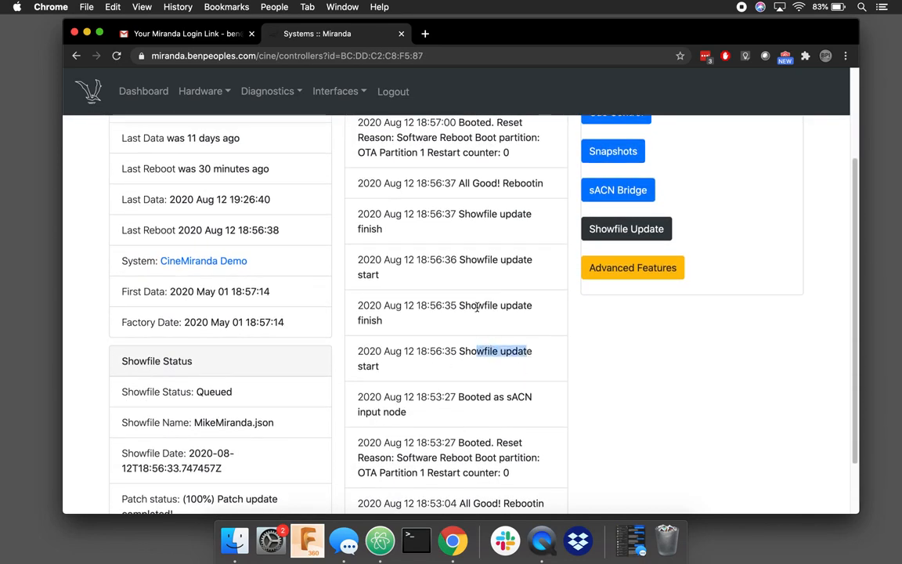
{"action": "left_click_drag", "start_coordinate": [477, 307], "coordinate": [518, 307]}
{"action": "left_click_drag", "start_coordinate": [486, 262], "coordinate": [519, 261]}
{"action": "left_click_drag", "start_coordinate": [489, 227], "coordinate": [517, 214]}
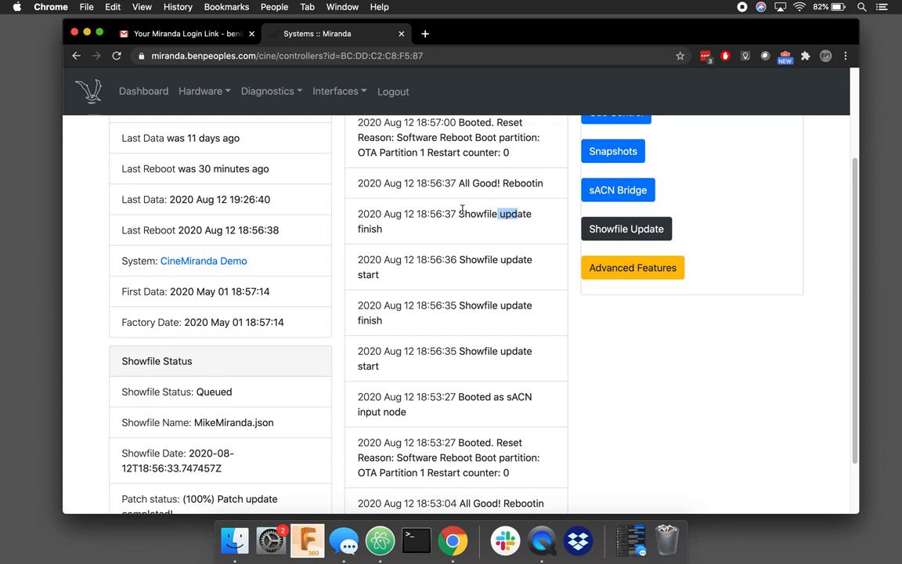
{"action": "left_click_drag", "start_coordinate": [459, 185], "coordinate": [541, 186]}
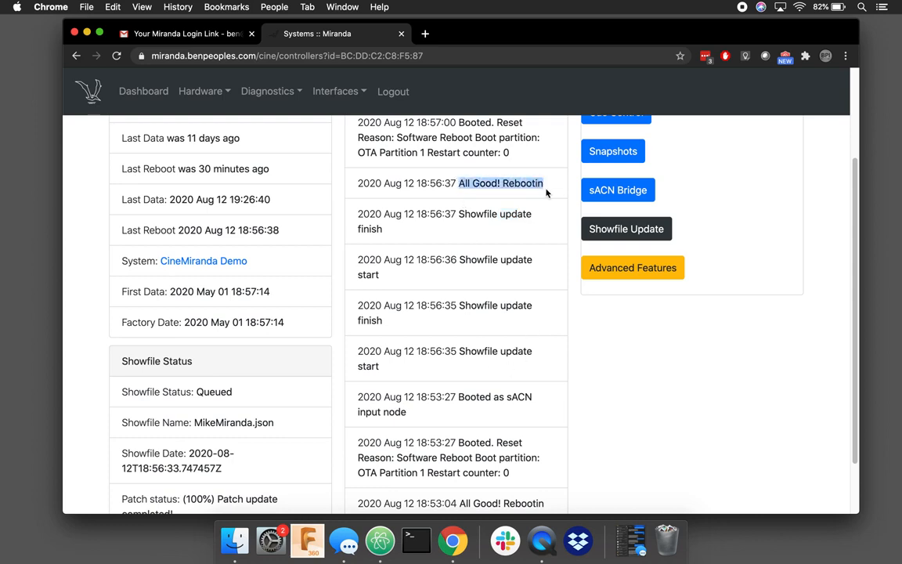
{"action": "left_click", "coordinate": [518, 186]}
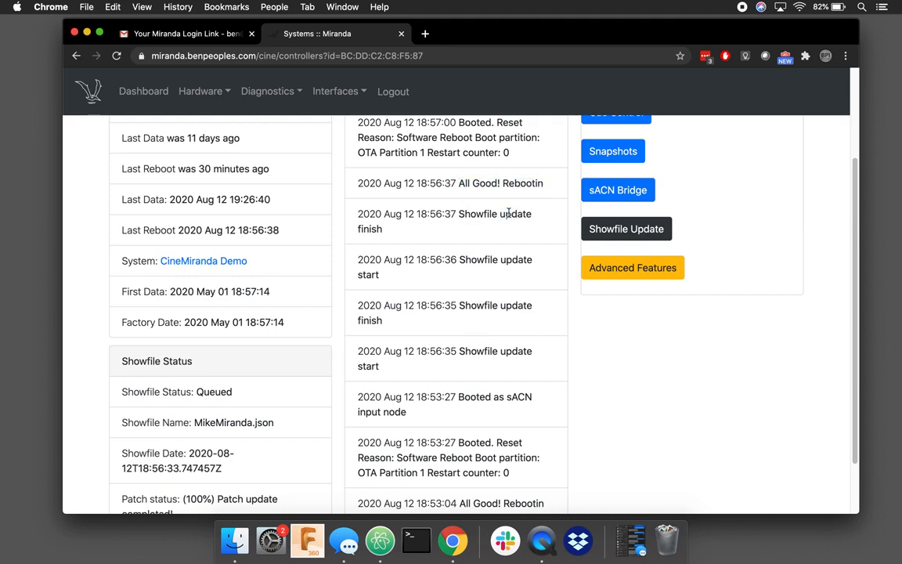
Step: Return to the CineMiranda Demo system page and on to the systems dashboard
{"action": "scroll", "coordinate": [508, 213], "scroll_direction": "up", "scroll_amount": 3}
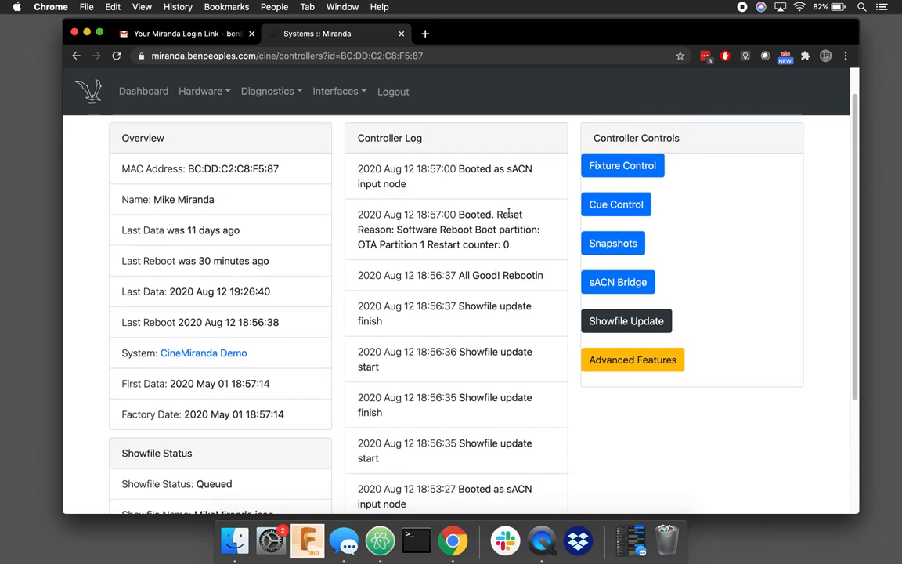
{"action": "scroll", "coordinate": [524, 331], "scroll_direction": "down", "scroll_amount": 1}
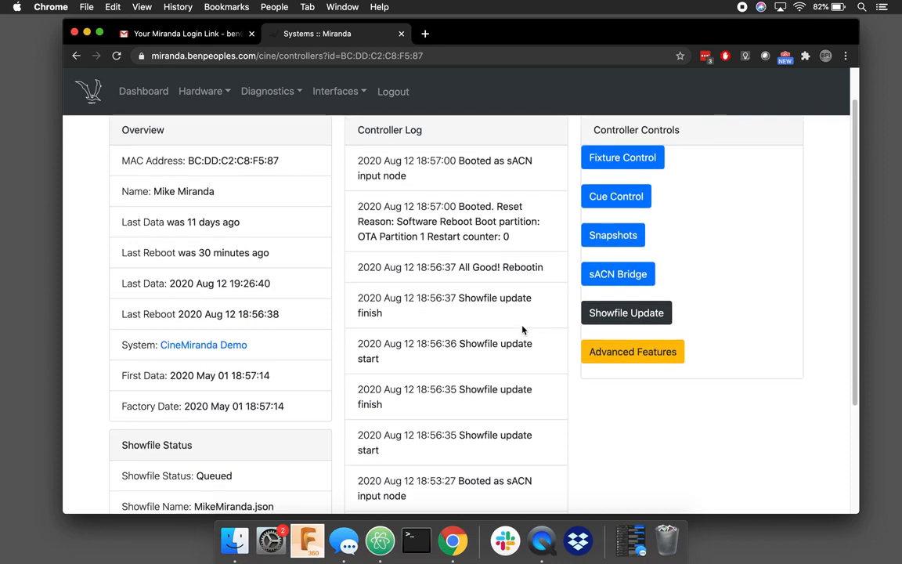
{"action": "scroll", "coordinate": [523, 330], "scroll_direction": "up", "scroll_amount": 2}
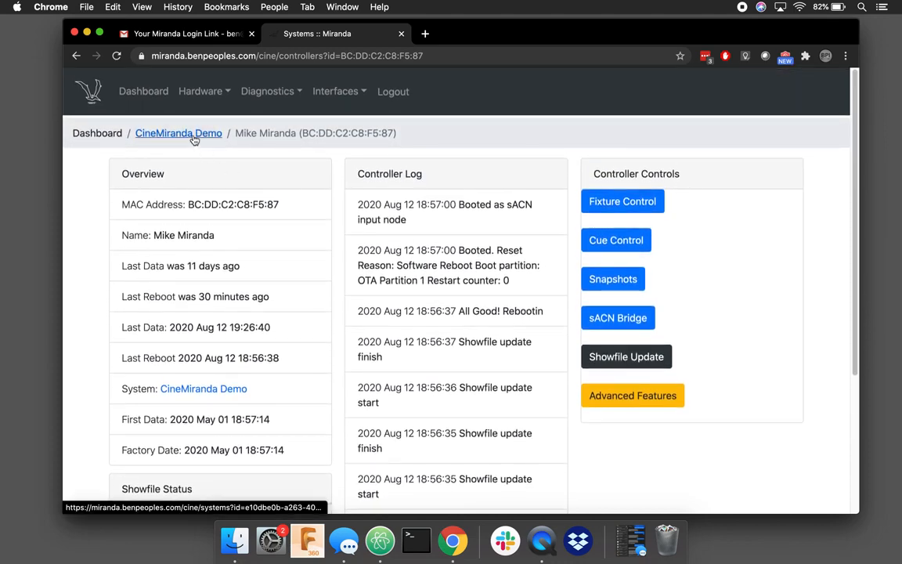
{"action": "left_click", "coordinate": [191, 137]}
{"action": "left_click", "coordinate": [97, 133]}
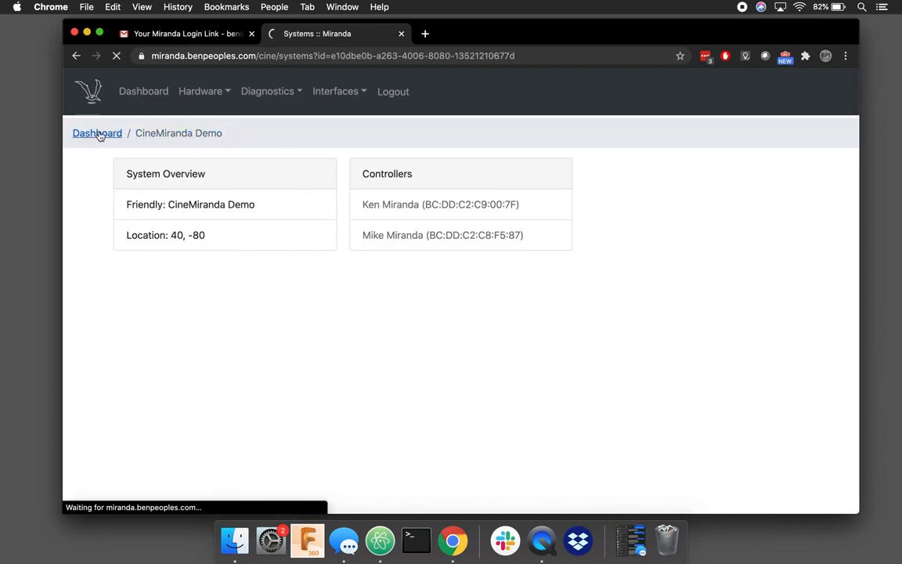
Step: Open the BPI Test Rig system's Local Unit controller, BC:DD:C2:C9:00:3F
{"action": "scroll", "coordinate": [346, 337], "scroll_direction": "down", "scroll_amount": 1}
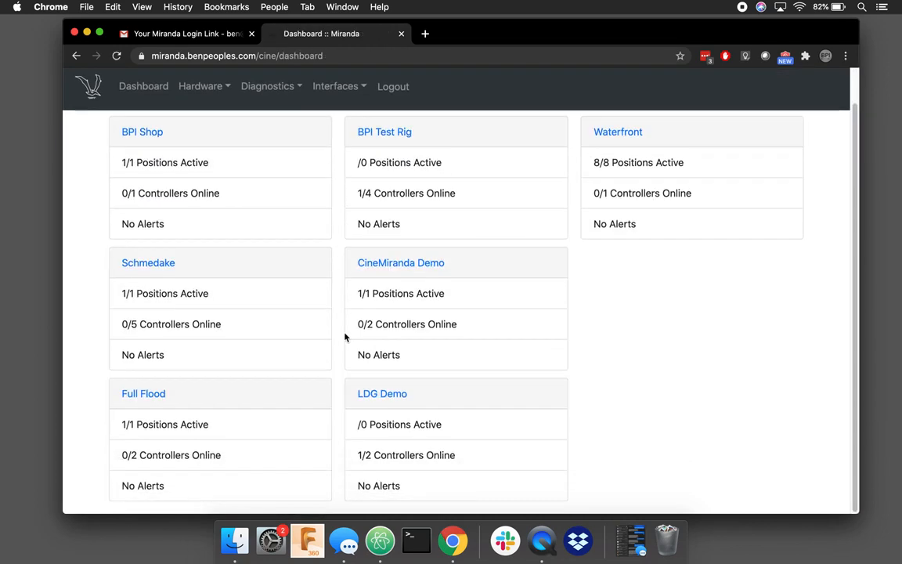
{"action": "left_click", "coordinate": [402, 137]}
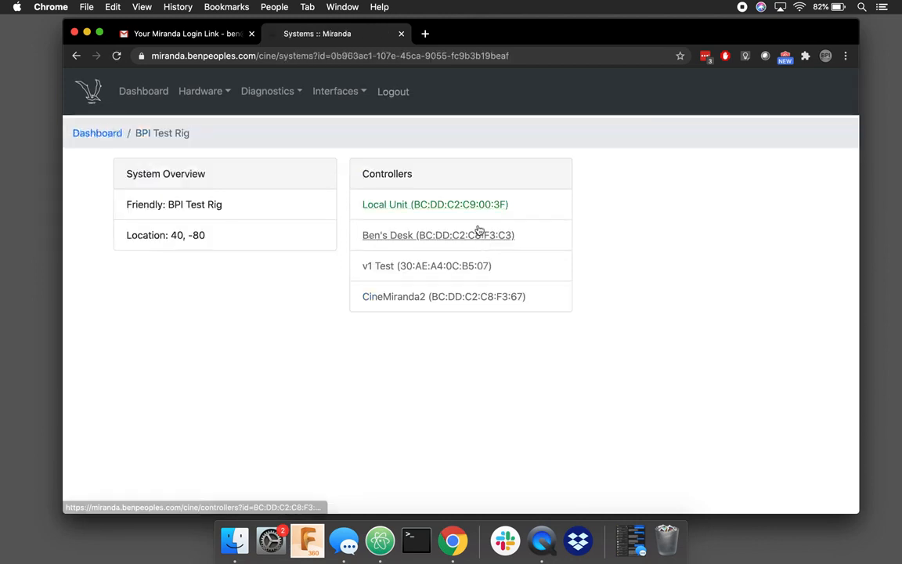
{"action": "left_click", "coordinate": [408, 205]}
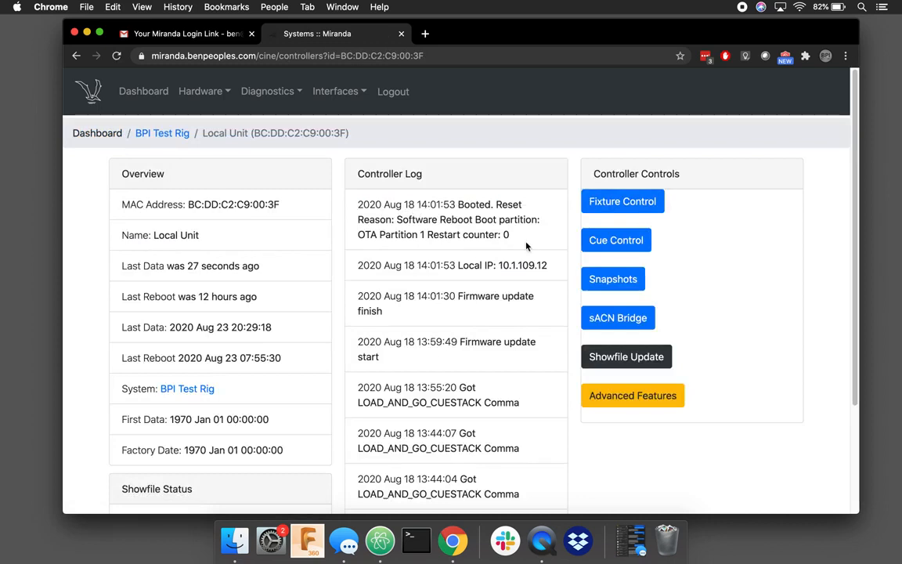
Step: In Local Unit's sACN settings, tick Local Unit and untick v1 Test and CineMiranda2
{"action": "left_click", "coordinate": [627, 319]}
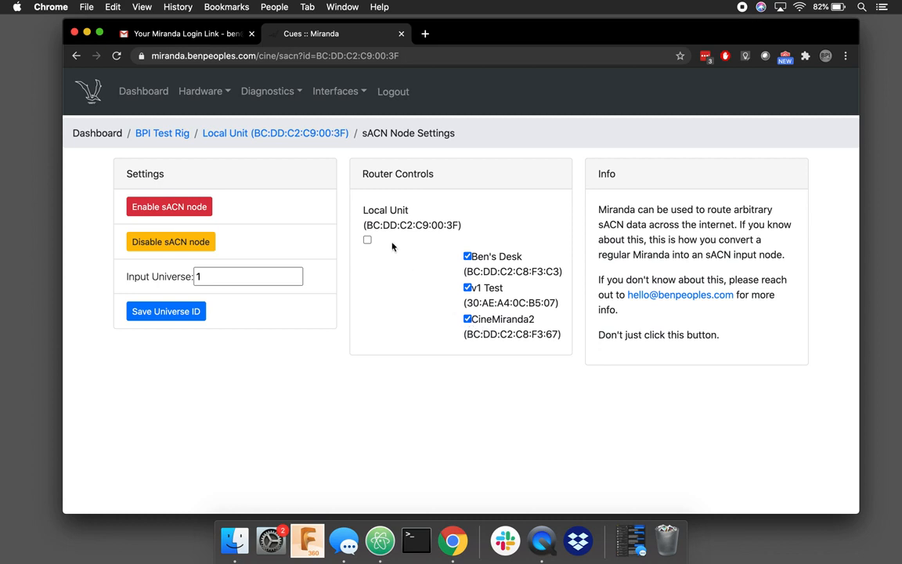
{"action": "left_click", "coordinate": [368, 239]}
{"action": "left_click", "coordinate": [469, 290]}
{"action": "left_click", "coordinate": [469, 319]}
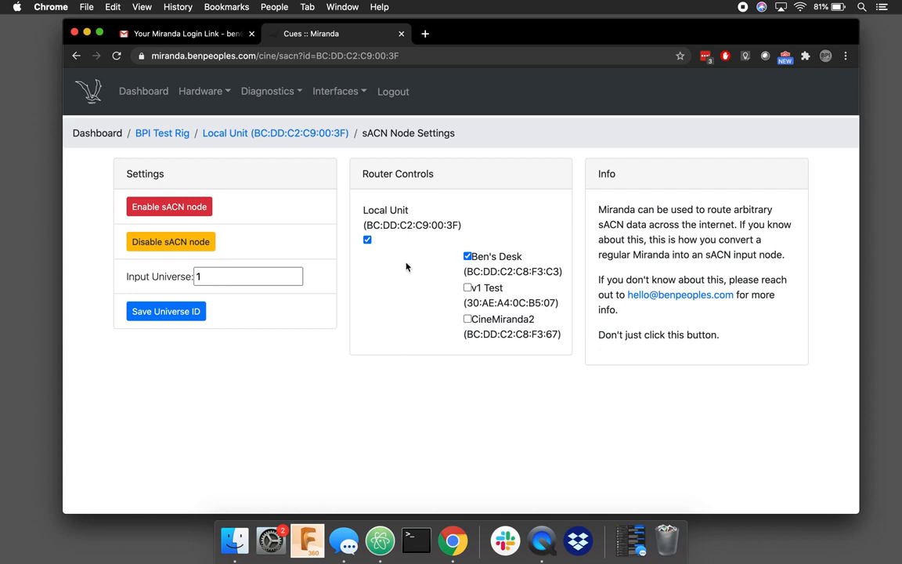
Step: Return to the Local Unit overview and browse the Diagnostics menu pages
{"action": "left_click", "coordinate": [267, 133]}
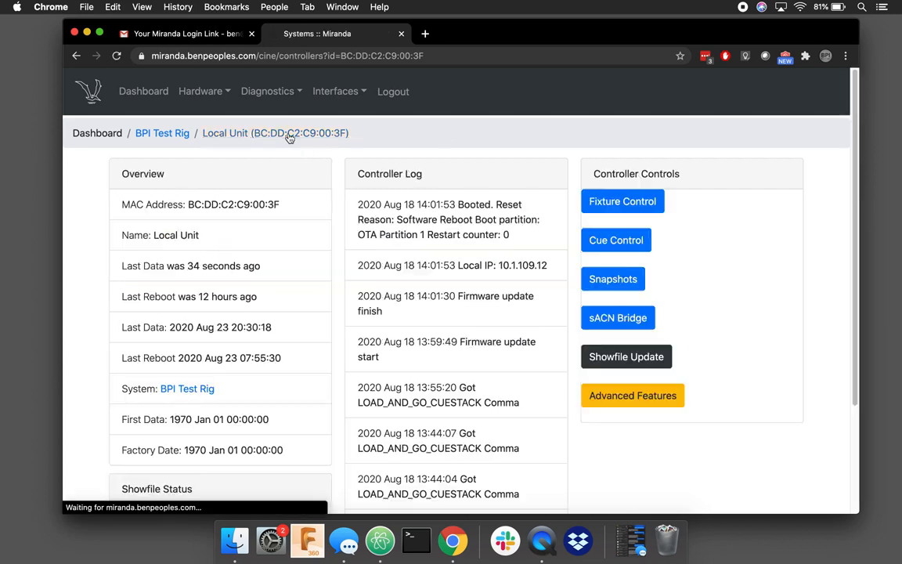
{"action": "left_click", "coordinate": [274, 92]}
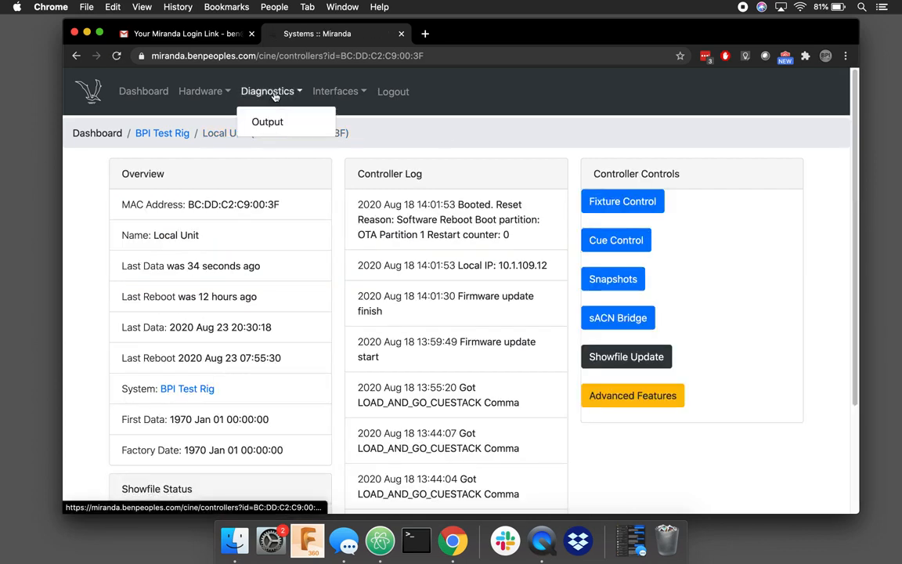
{"action": "mouse_move", "coordinate": [349, 95]}
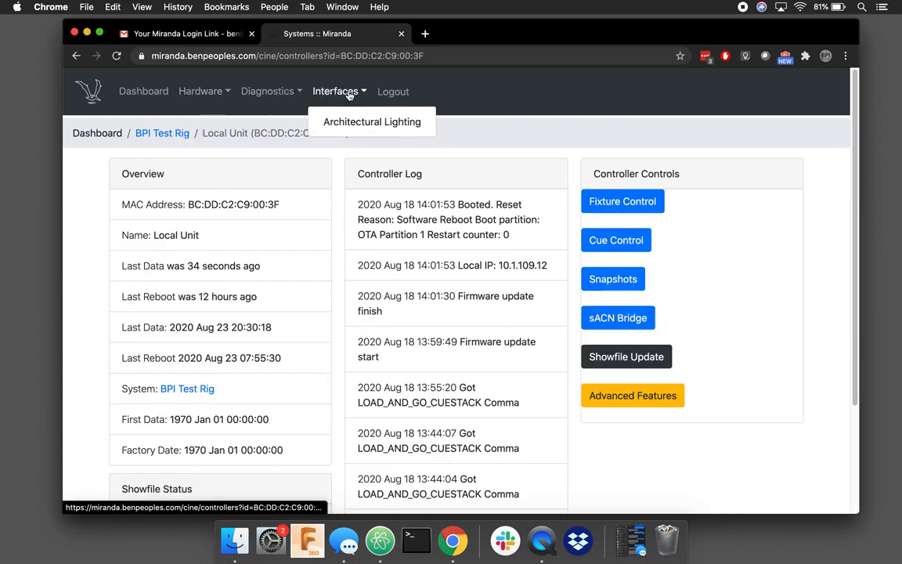
{"action": "scroll", "coordinate": [489, 376], "scroll_direction": "down", "scroll_amount": 5}
{"action": "scroll", "coordinate": [490, 380], "scroll_direction": "up", "scroll_amount": 4}
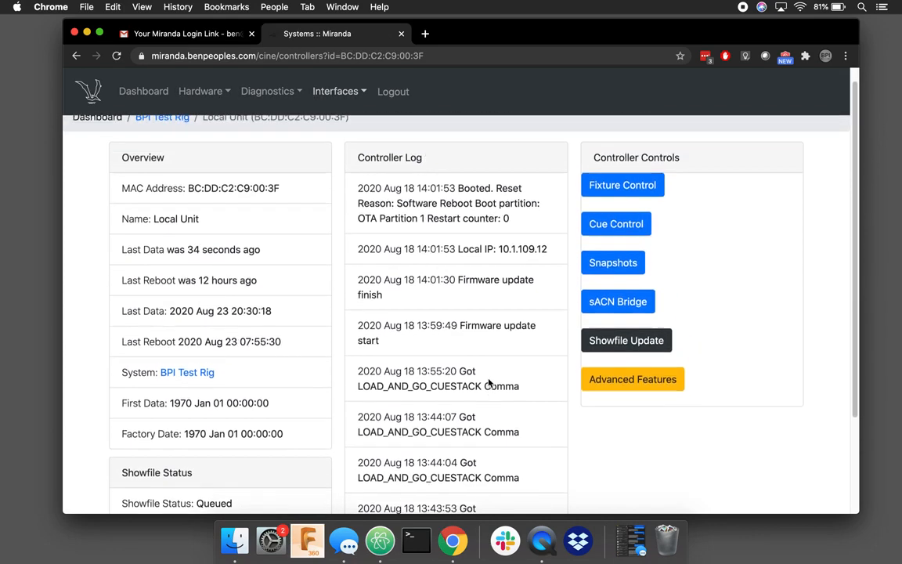
{"action": "scroll", "coordinate": [490, 381], "scroll_direction": "down", "scroll_amount": 2}
Step: View Advanced Features, switch back to Normal Features, then log out to the Miranda Login page
{"action": "left_click", "coordinate": [633, 336]}
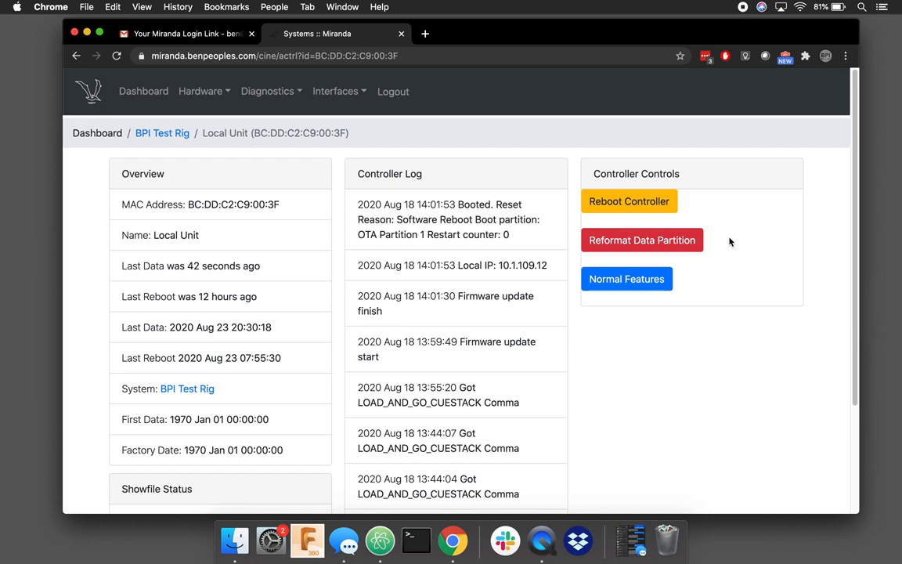
{"action": "left_click", "coordinate": [636, 280]}
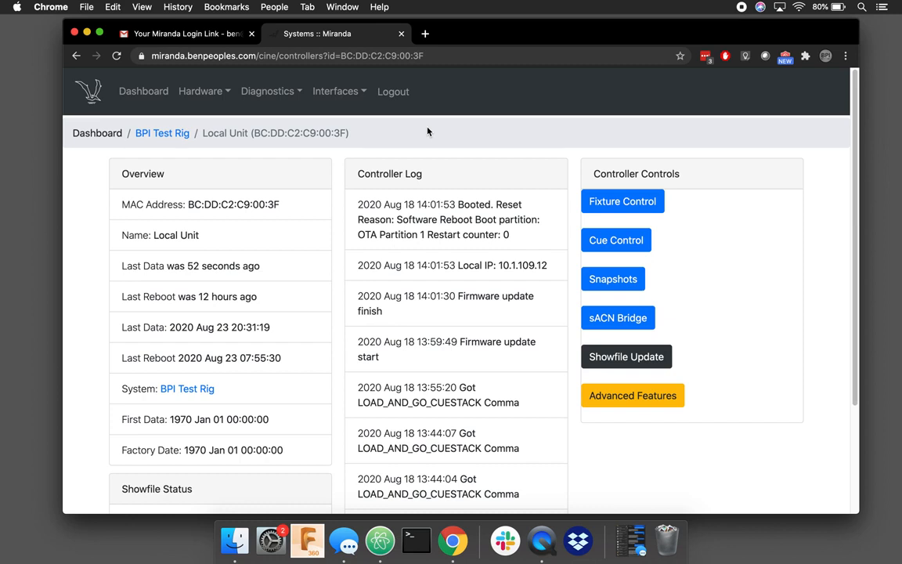
{"action": "left_click", "coordinate": [396, 94]}
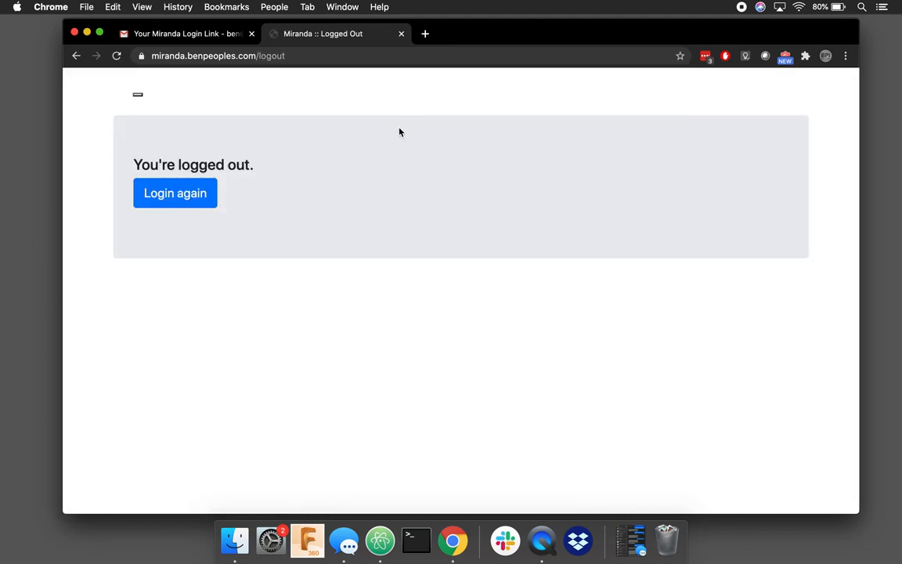
{"action": "left_click", "coordinate": [172, 194]}
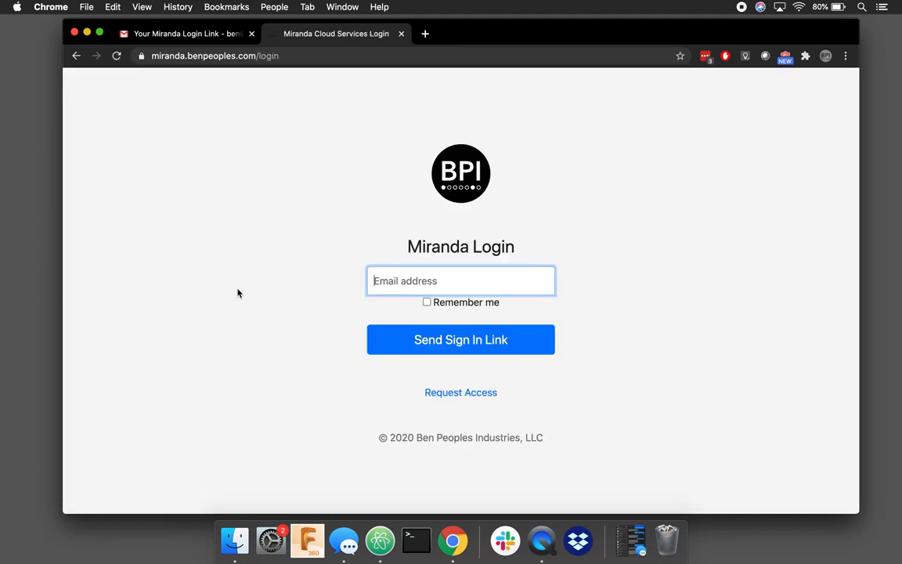